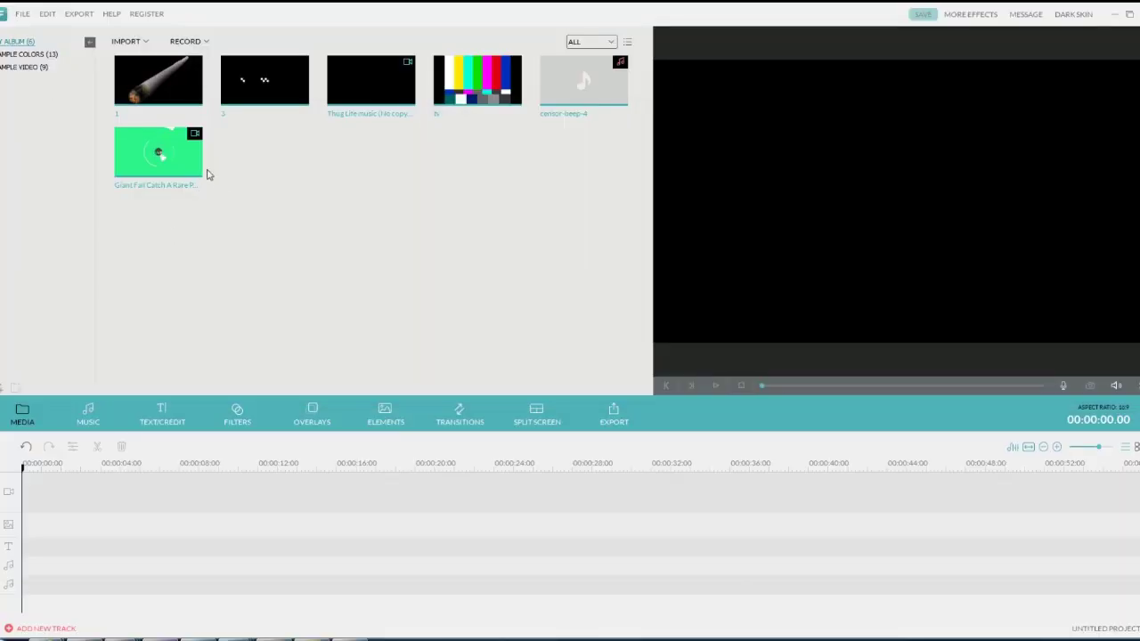
- Add the green-screen Pokémon video to the video track and zoom the timeline out
drag(194, 156, 141, 498)
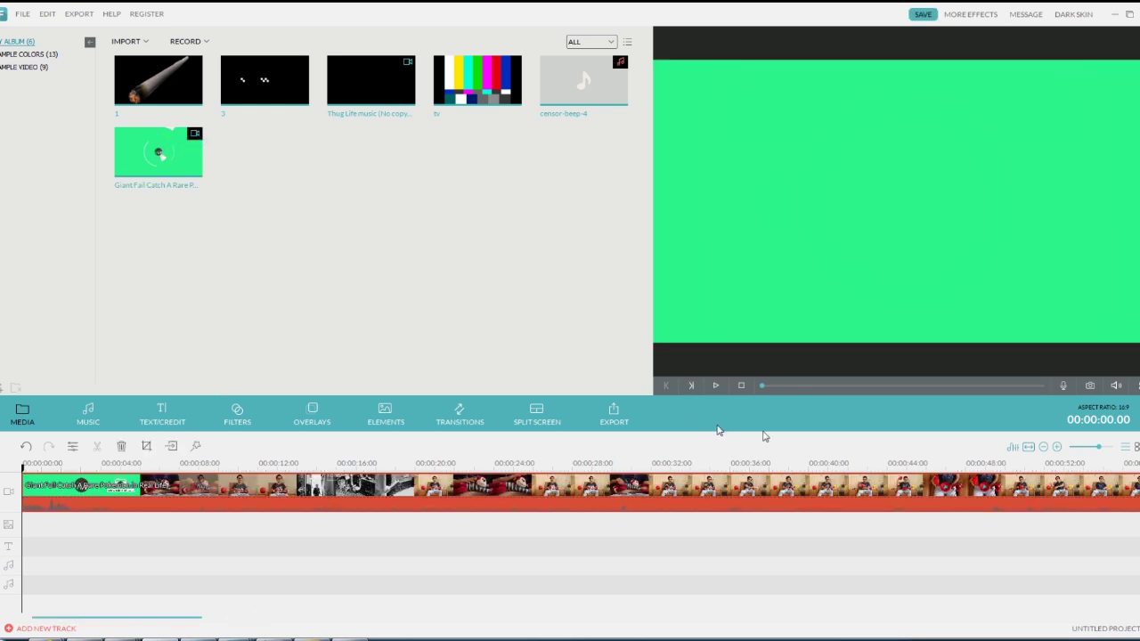
scroll(1086, 462, down, 5)
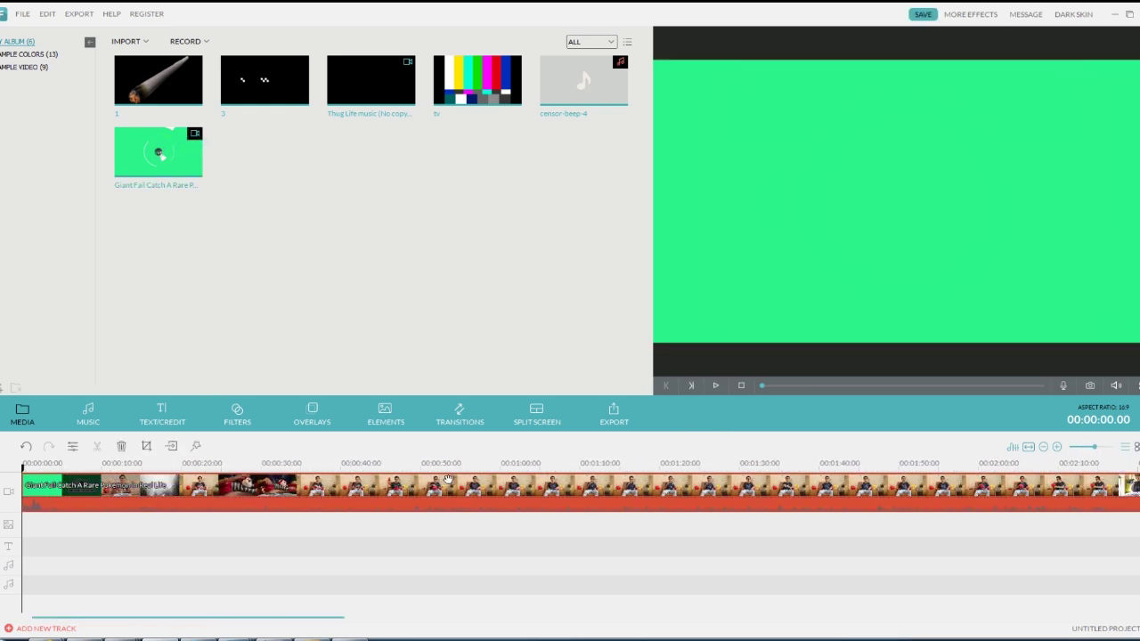
scroll(496, 483, down, 2)
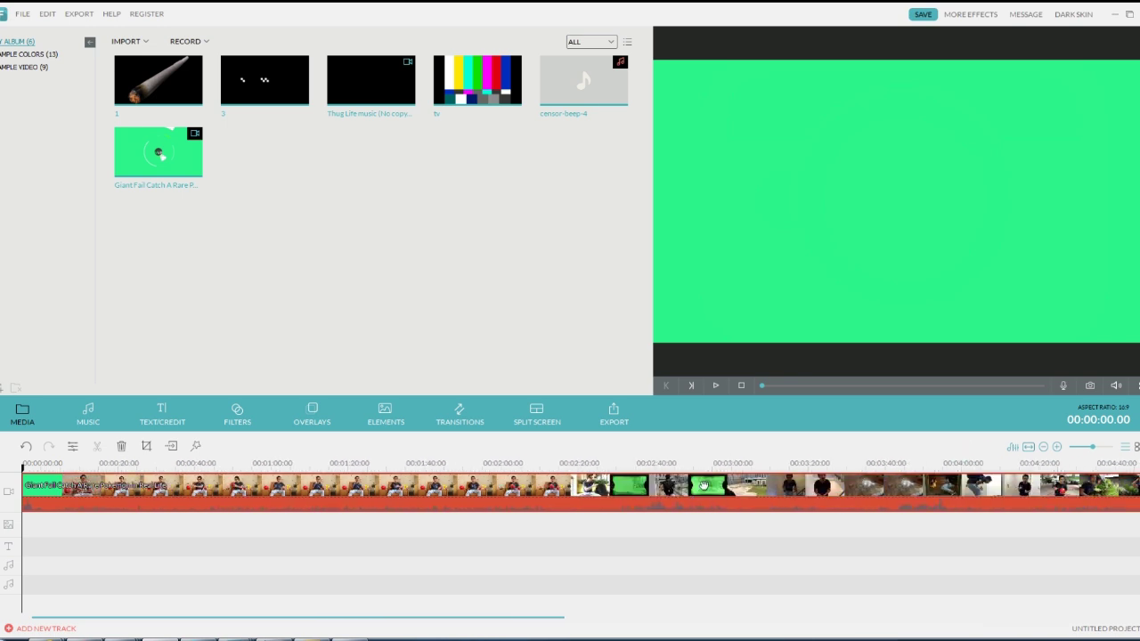
- Split the video at 03:57 and delete everything before the Charizard scene
click(884, 465)
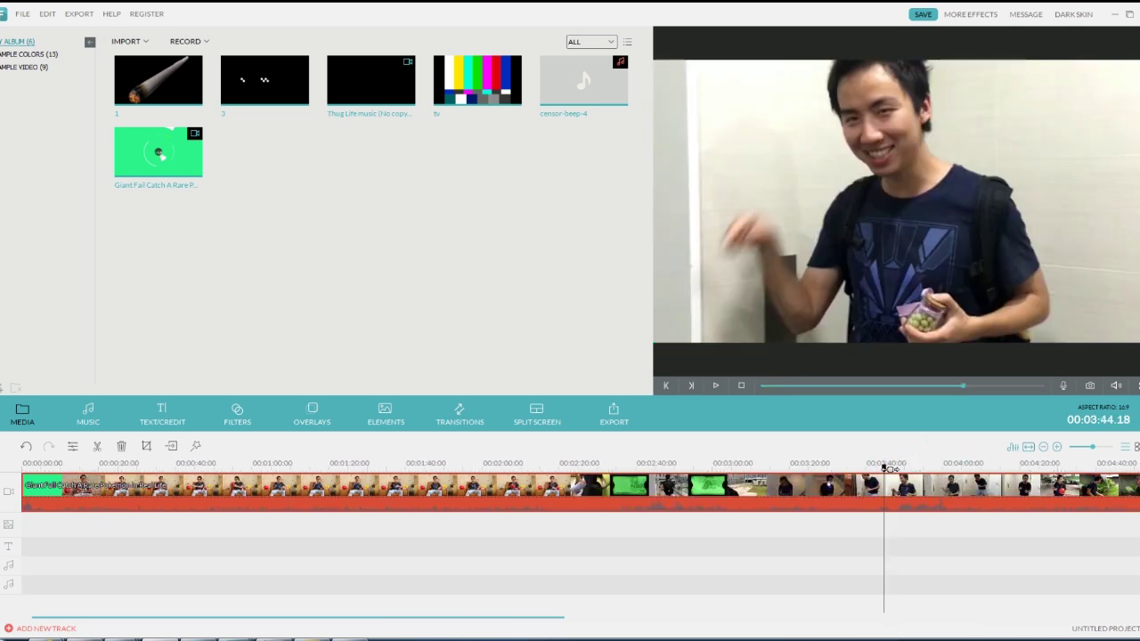
drag(890, 474, 930, 478)
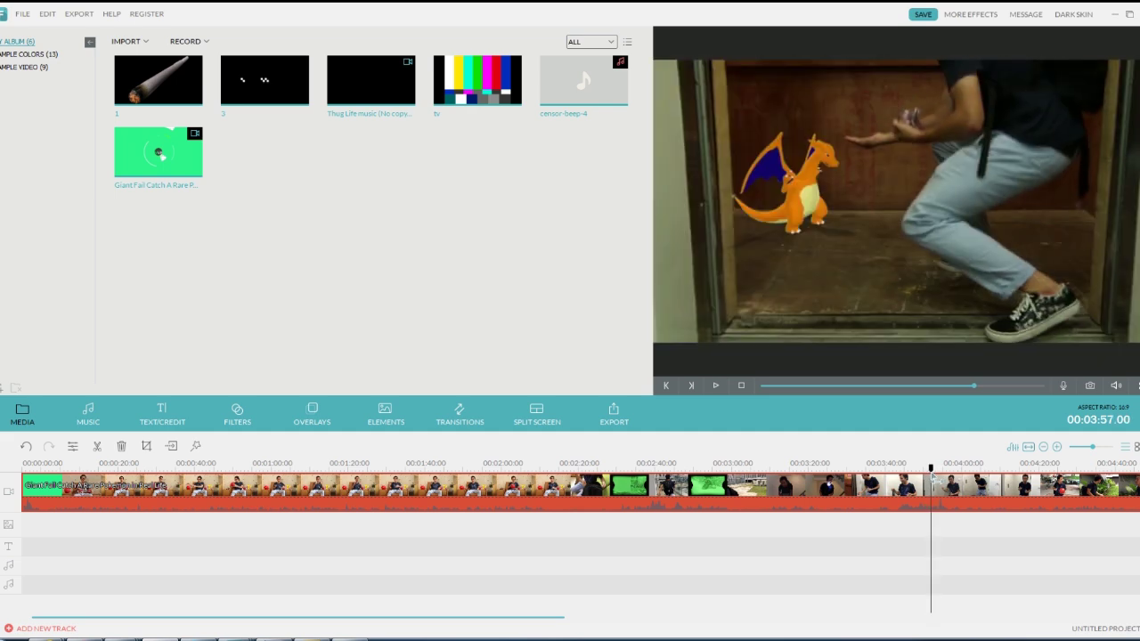
click(101, 452)
click(736, 492)
key(Delete)
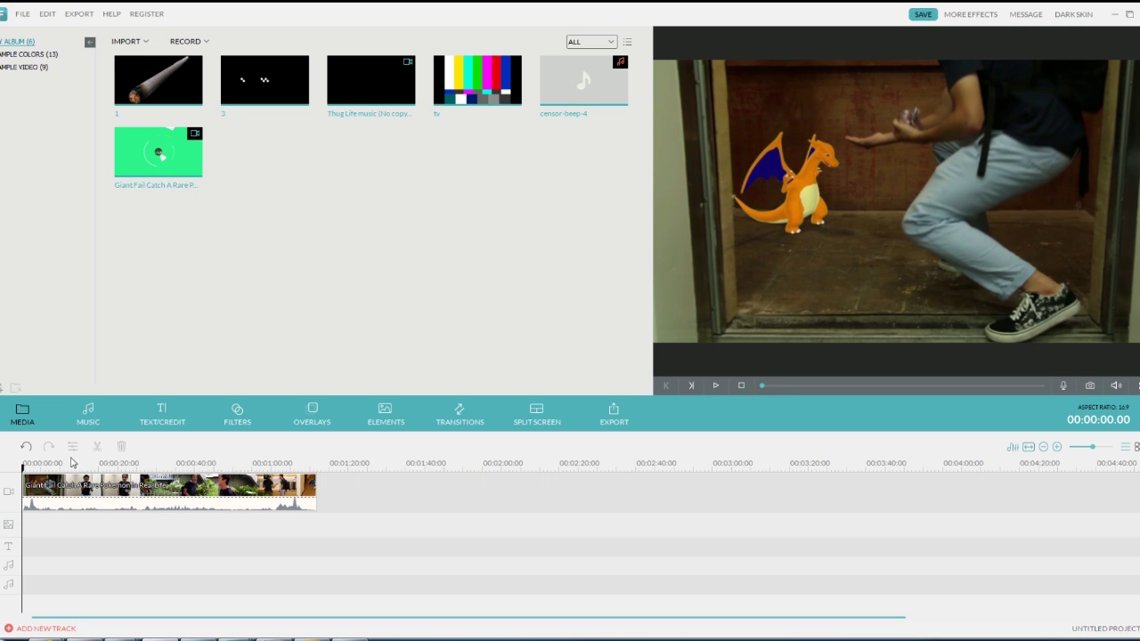
- Split the clip at 00:00:06.02, delete the remainder, and scrub back to about 2 seconds
click(718, 386)
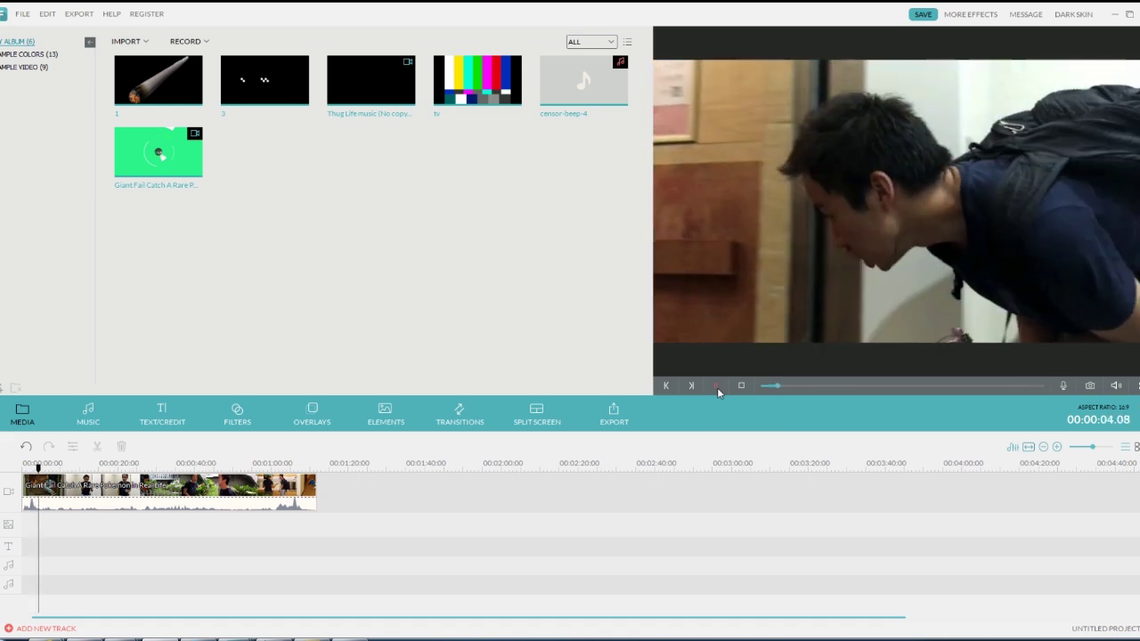
click(717, 386)
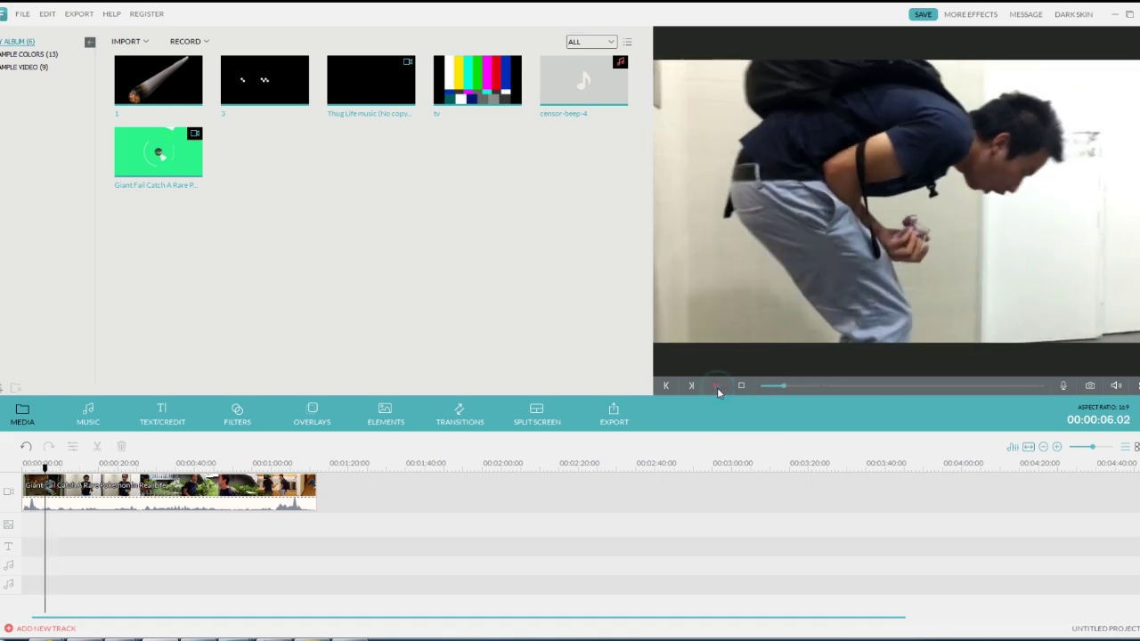
click(91, 502)
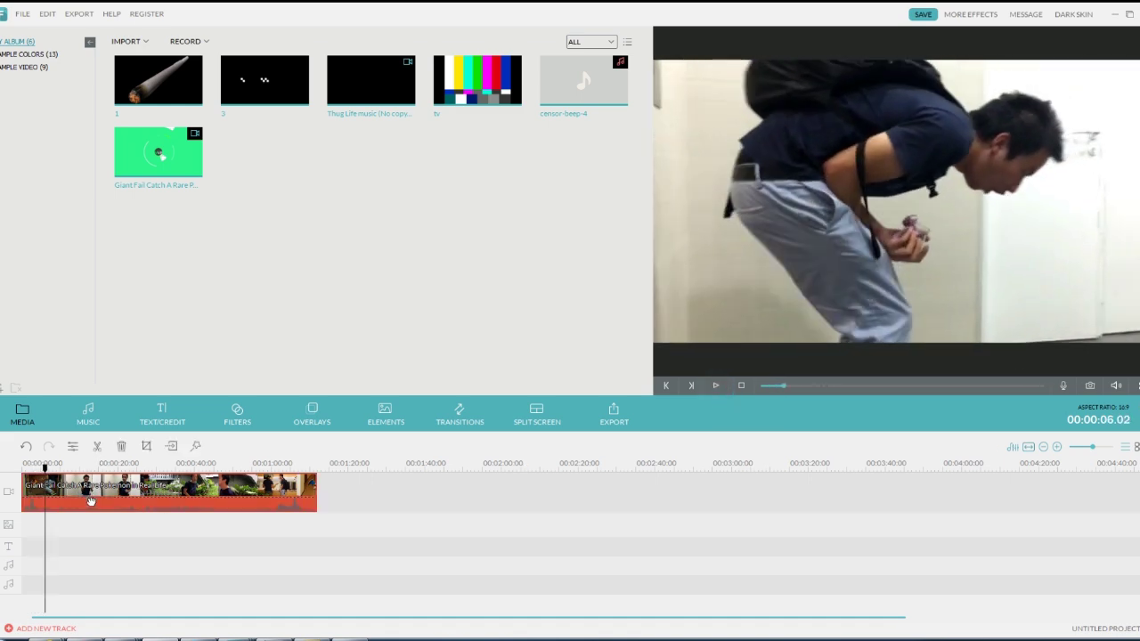
click(98, 447)
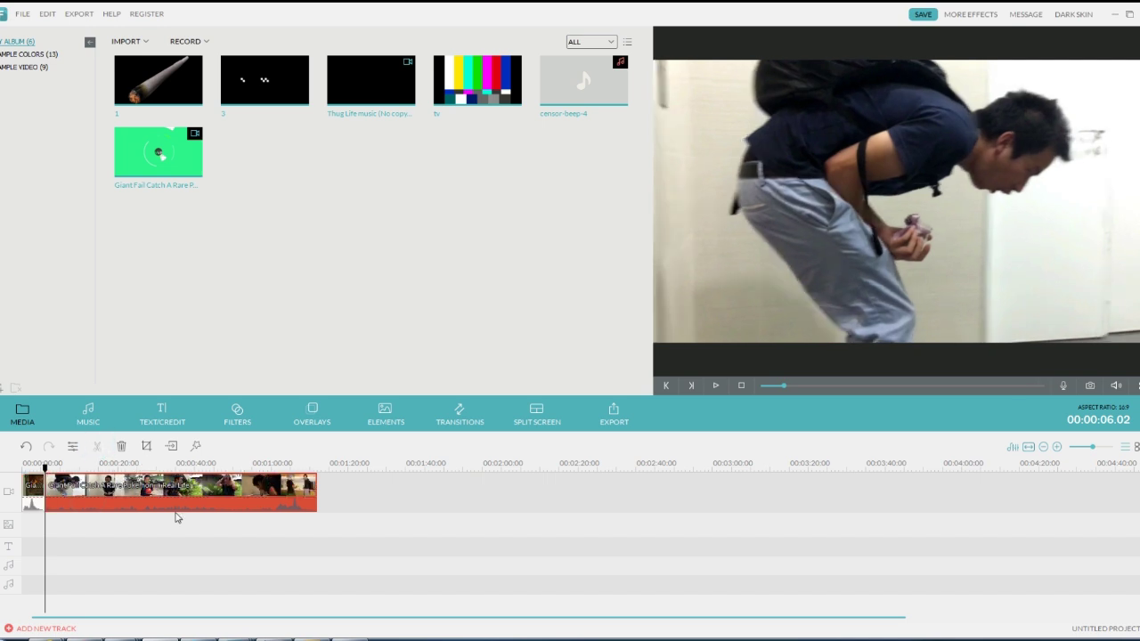
key(Delete)
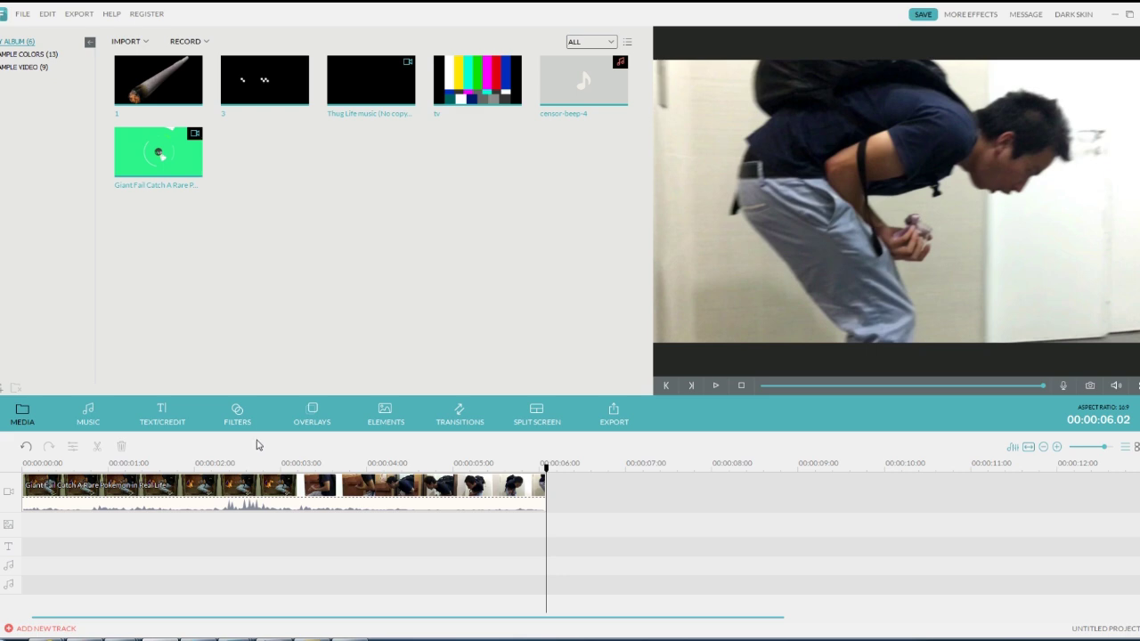
drag(545, 466, 242, 466)
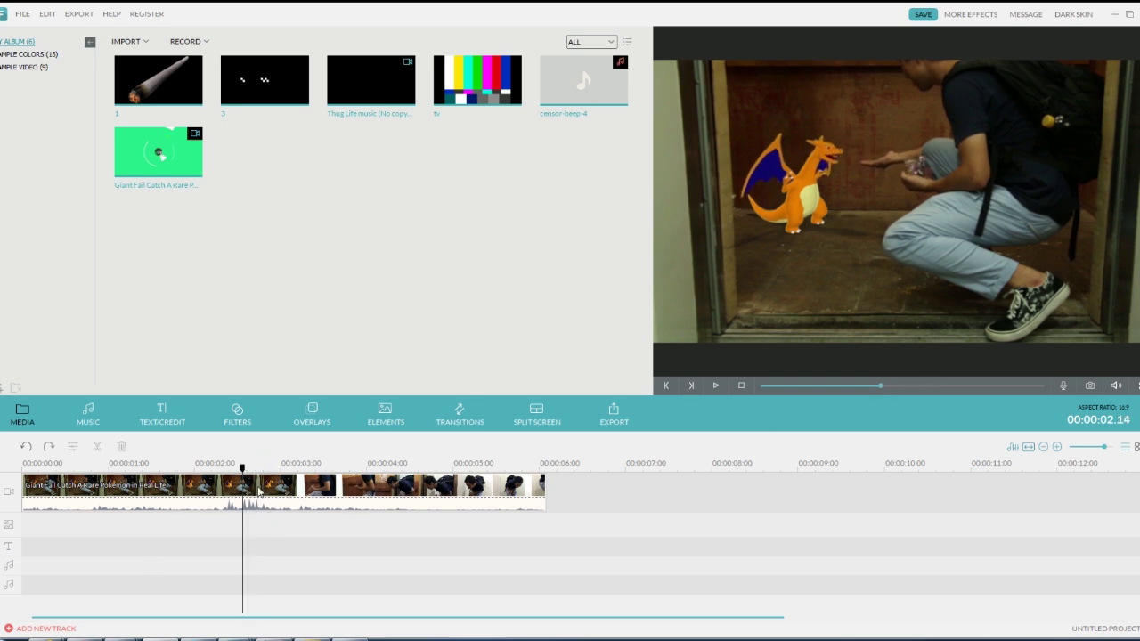
- Snapshot the Charizard frame and place Snapshot_33 after the clip, trimmed to end at 9.05s
click(1090, 387)
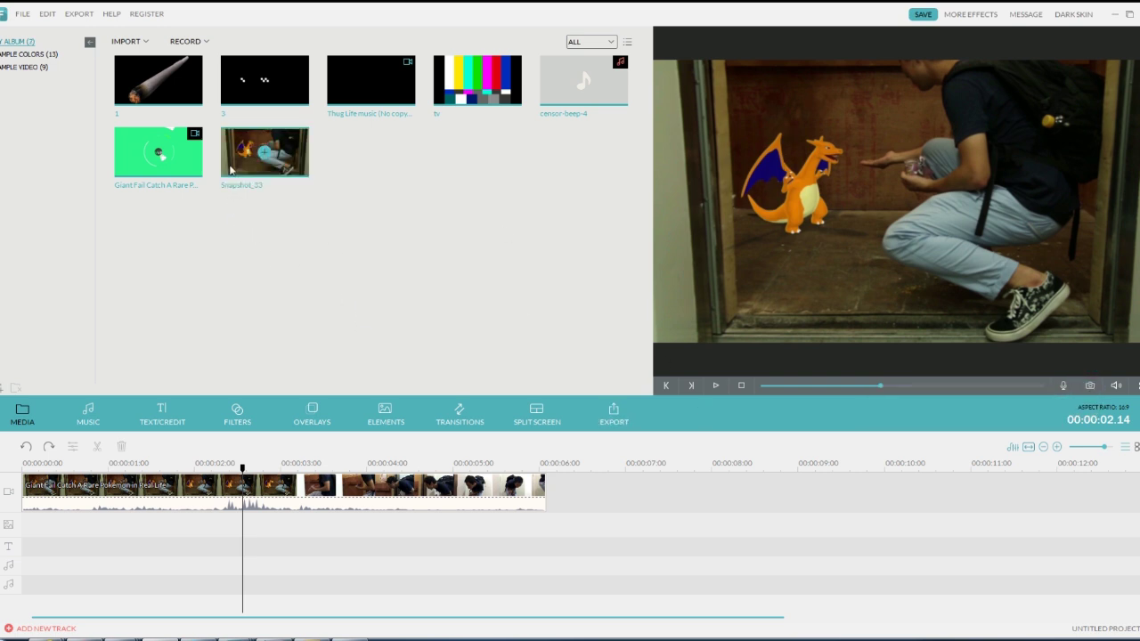
click(295, 157)
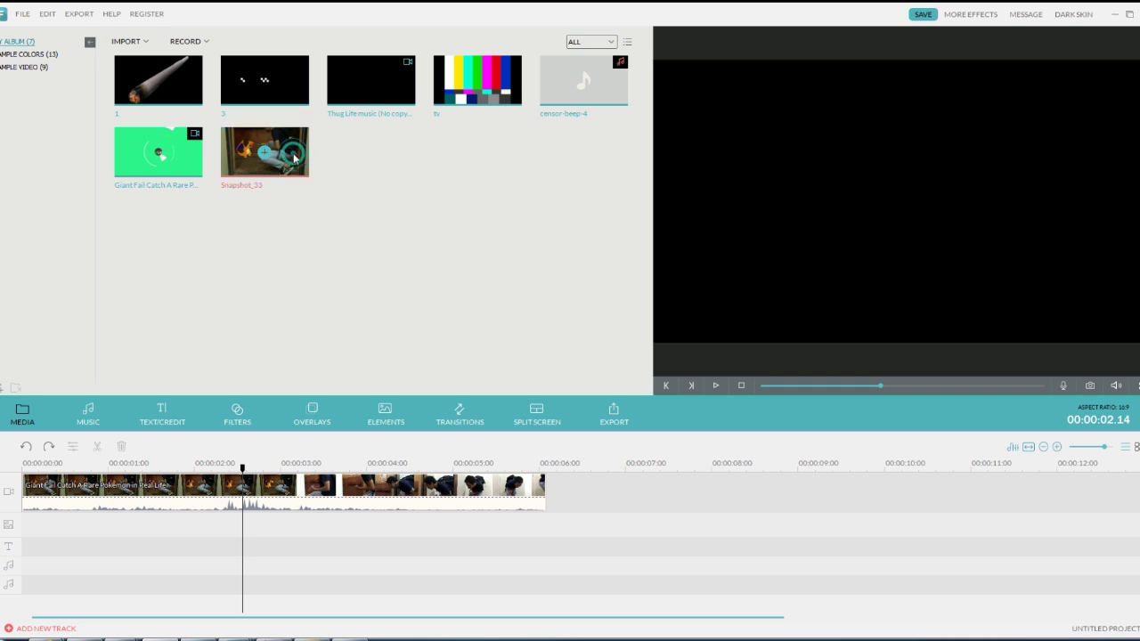
right_click(295, 157)
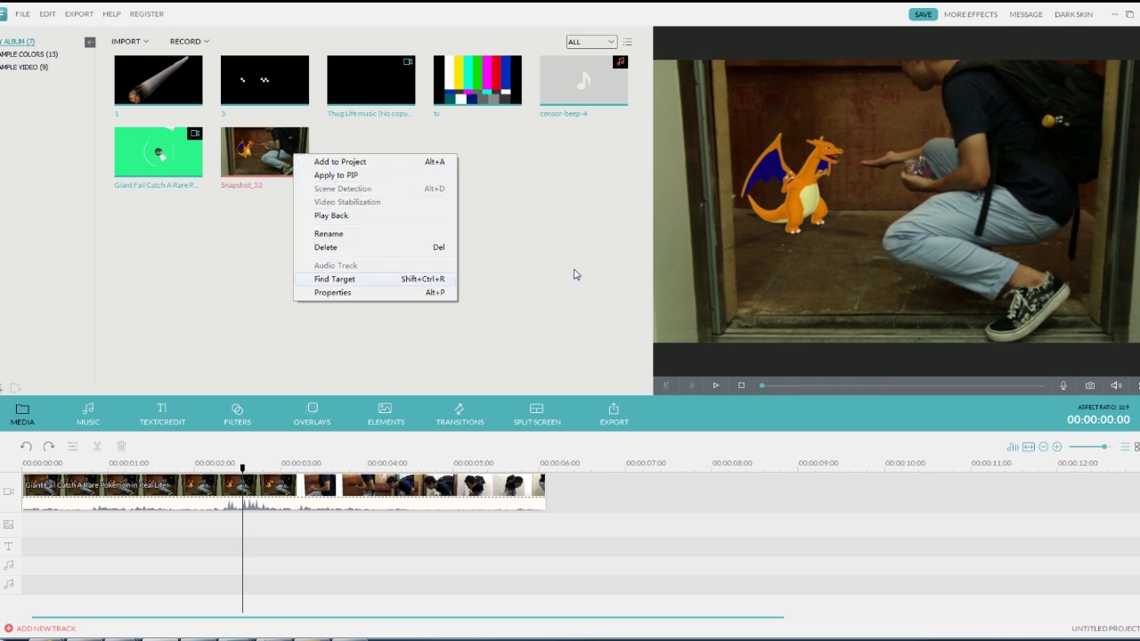
click(558, 208)
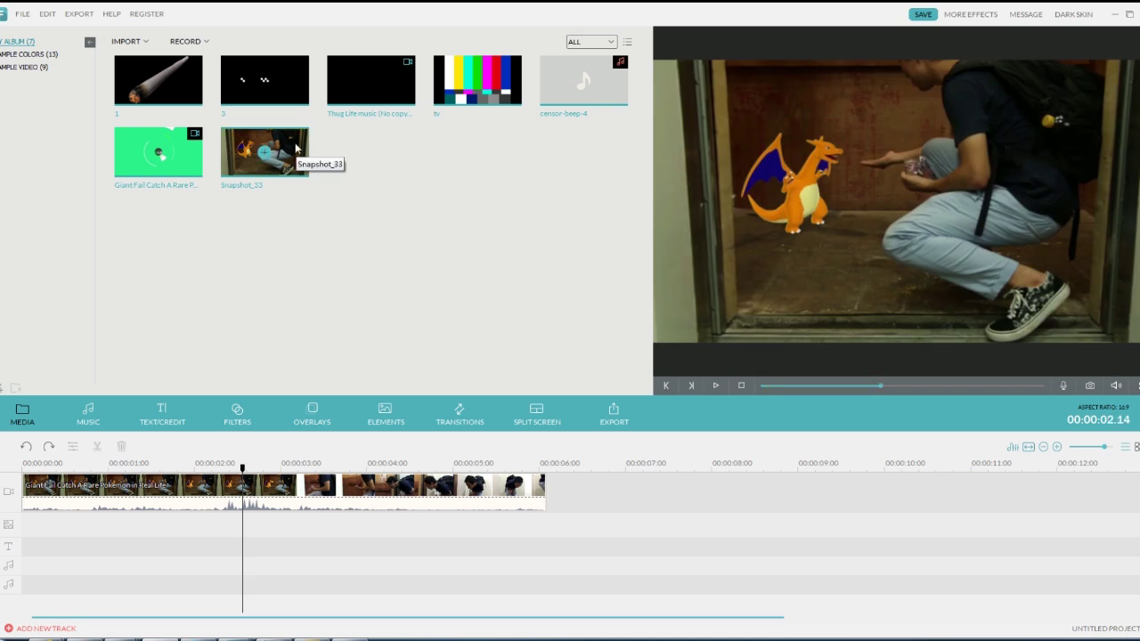
mouse_move(294, 143)
mouse_down()
mouse_move(612, 502)
mouse_move(597, 489)
mouse_up()
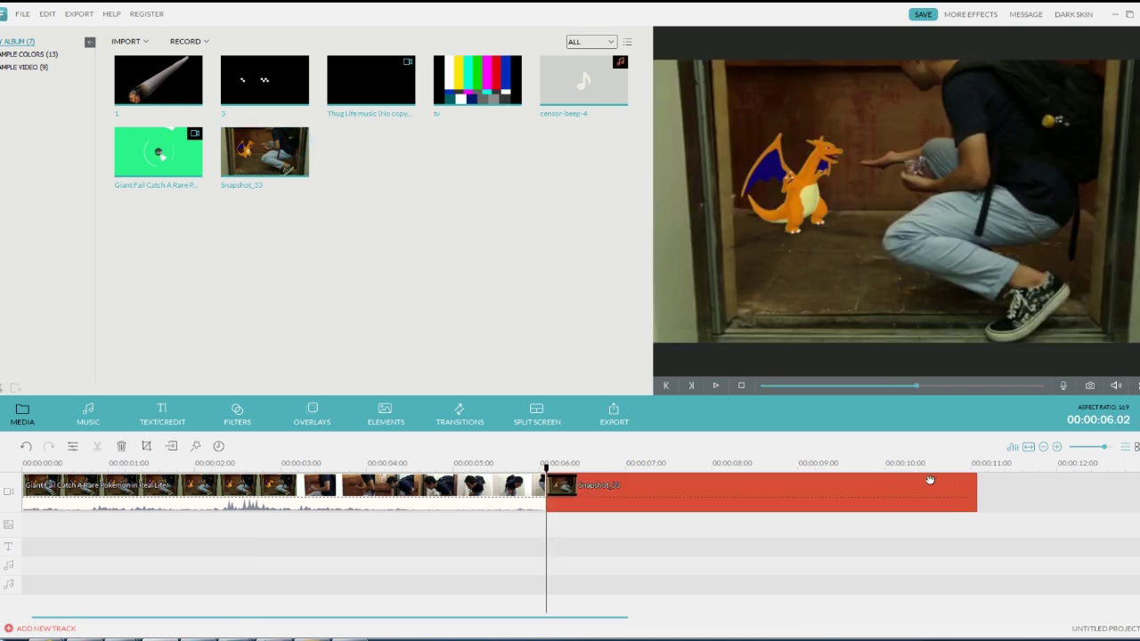
drag(977, 492, 815, 490)
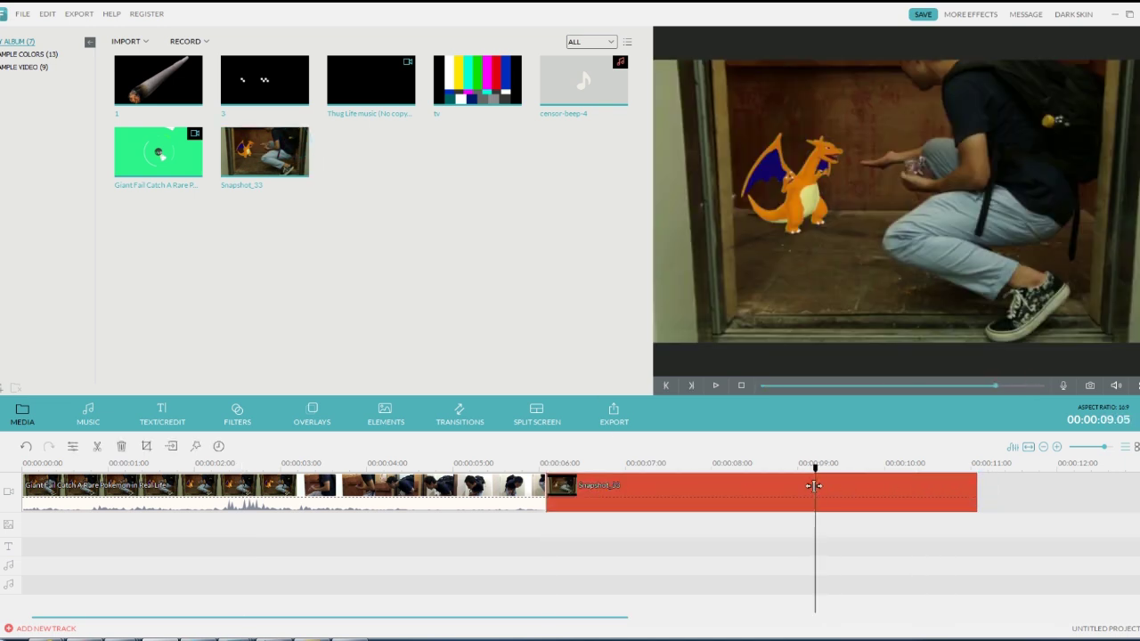
- Give Snapshot_33 the Zoom in 3 motion and return to its start
double_click(754, 488)
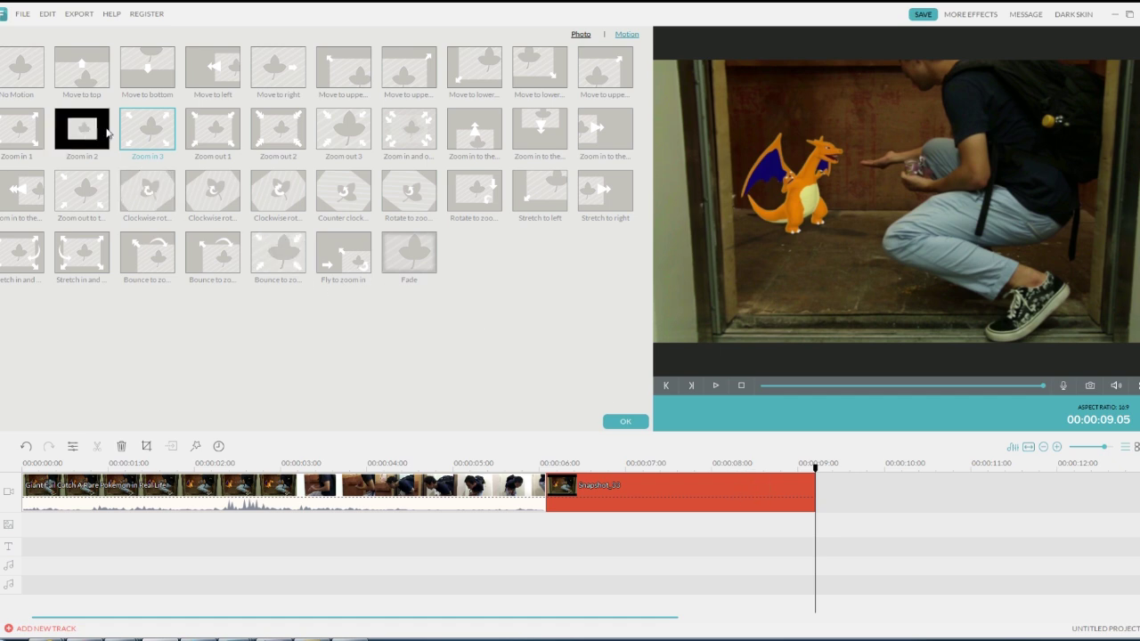
click(161, 132)
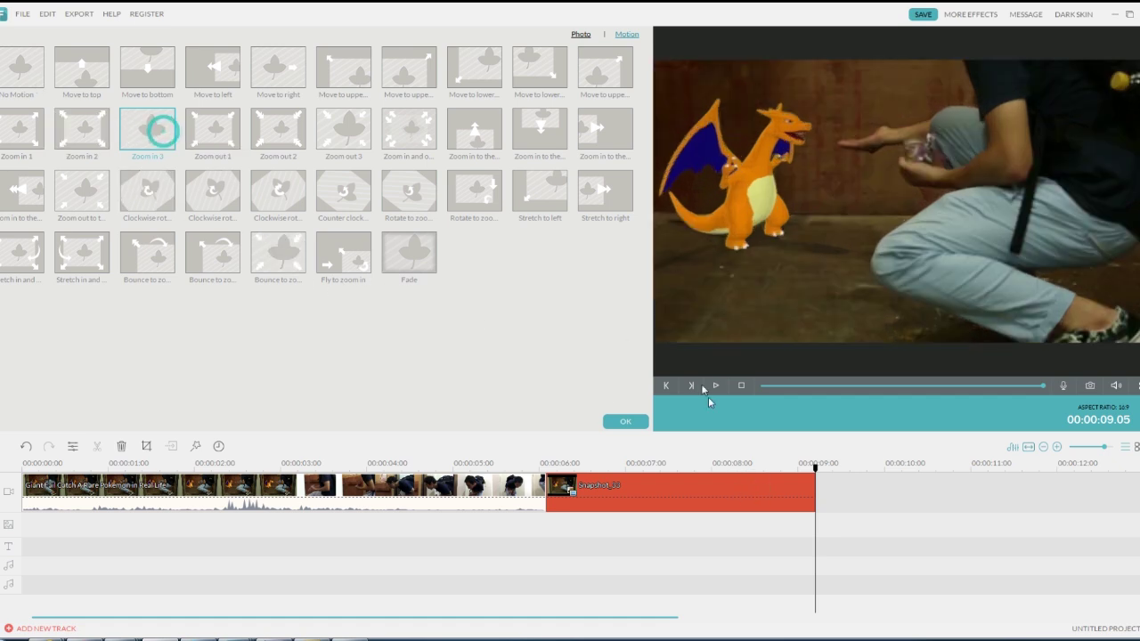
click(626, 421)
drag(815, 466, 546, 468)
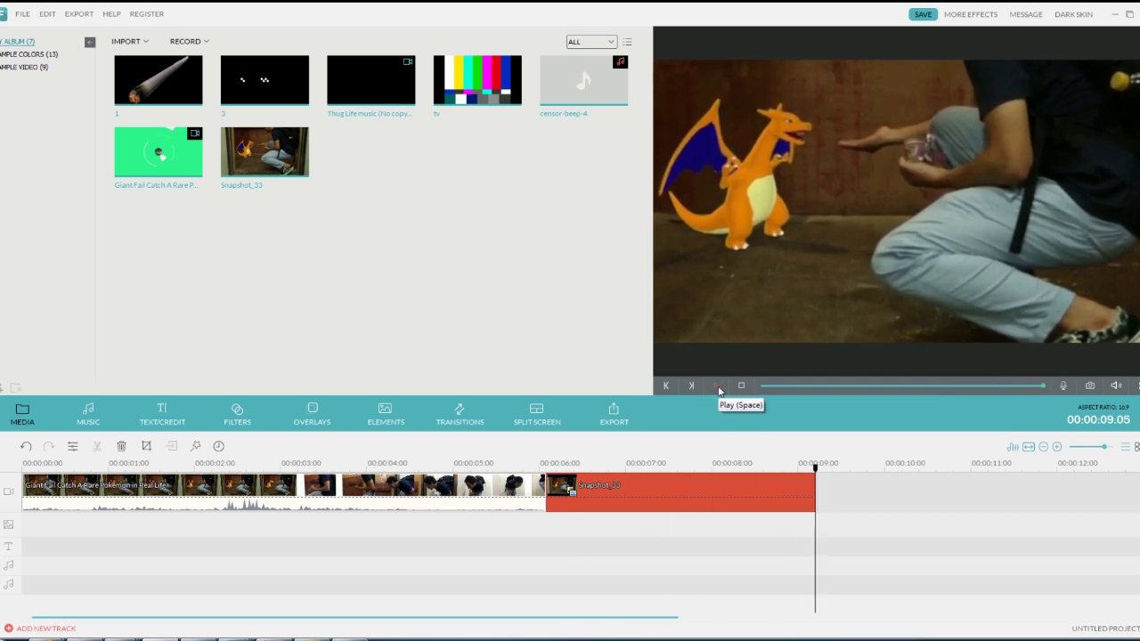
- Capture the zoomed frame as Snapshot_34, place it after the first still, and play both back
click(1090, 386)
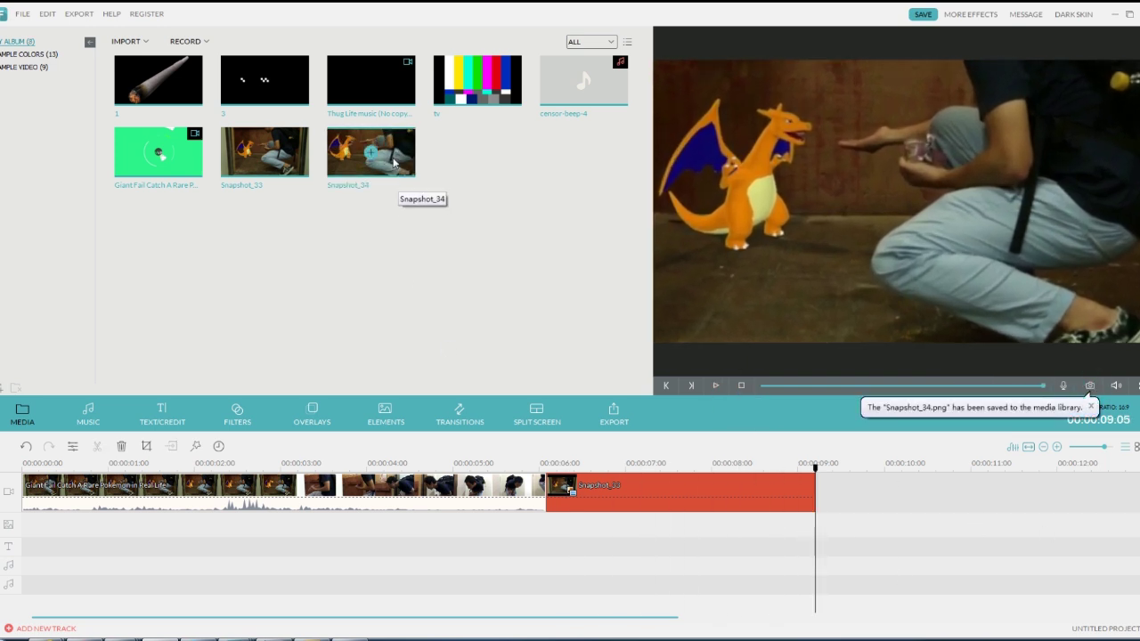
click(805, 485)
drag(873, 497, 880, 492)
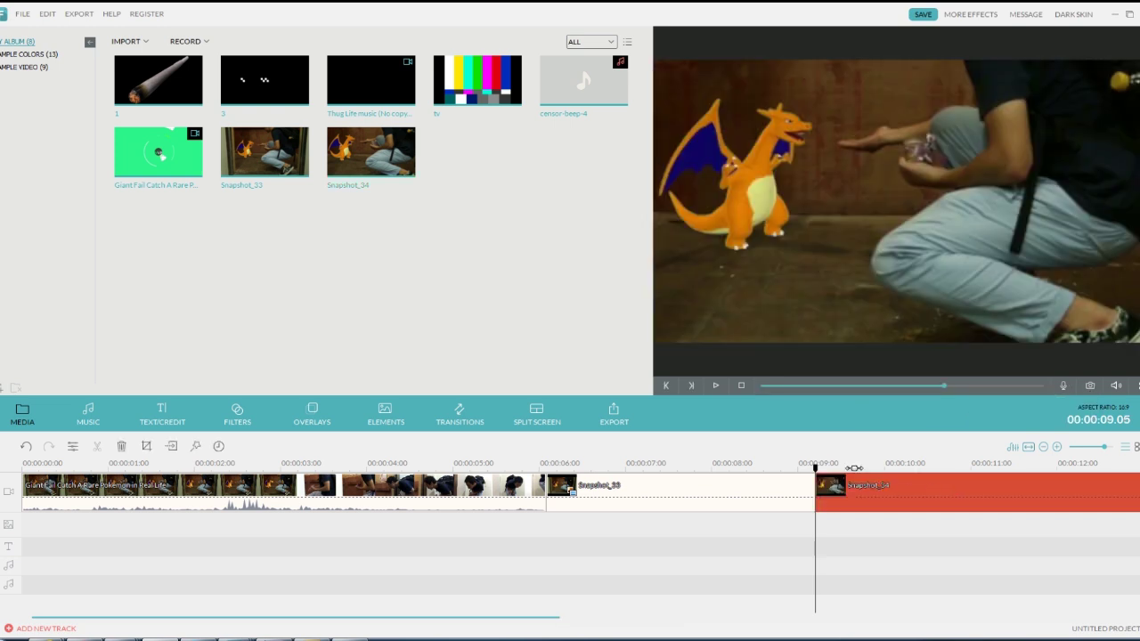
drag(419, 618, 559, 618)
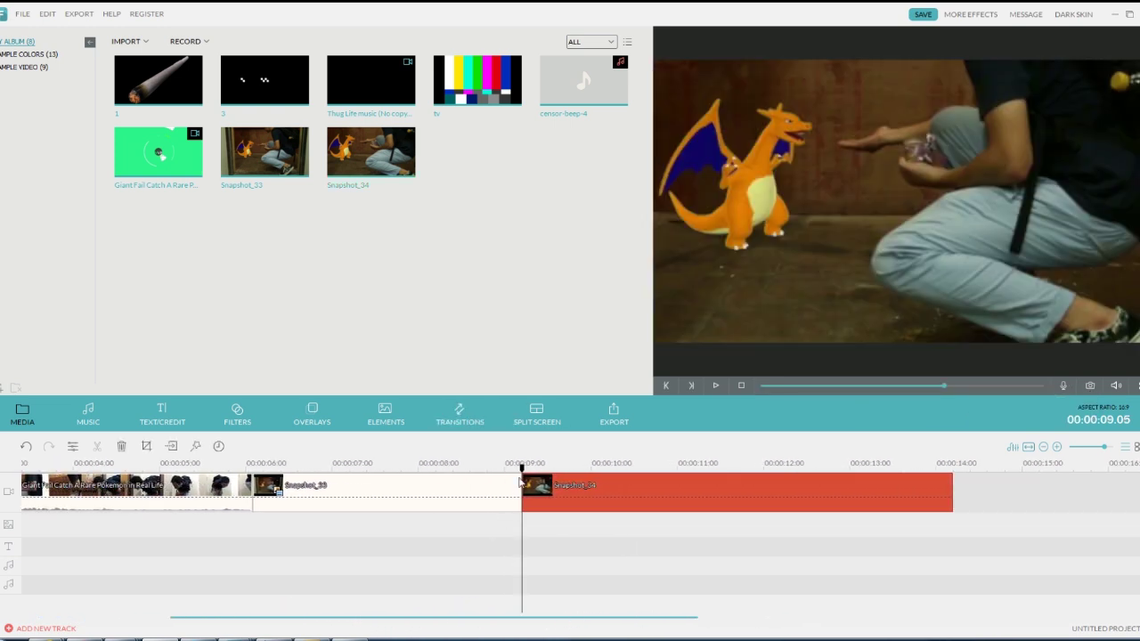
drag(520, 467, 257, 466)
key(space)
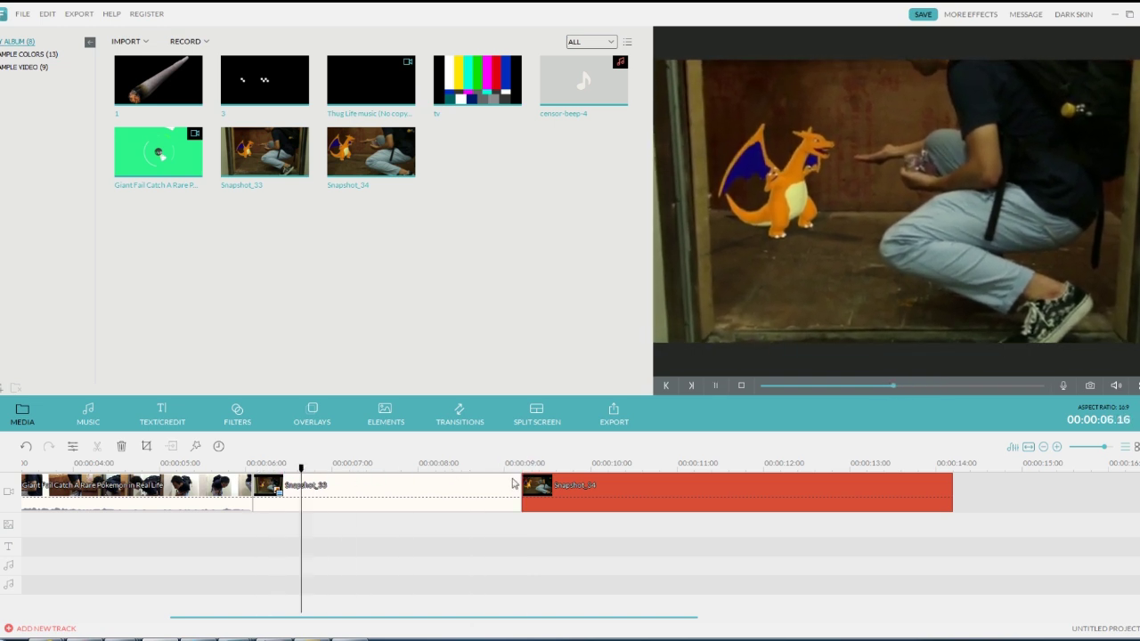
click(718, 386)
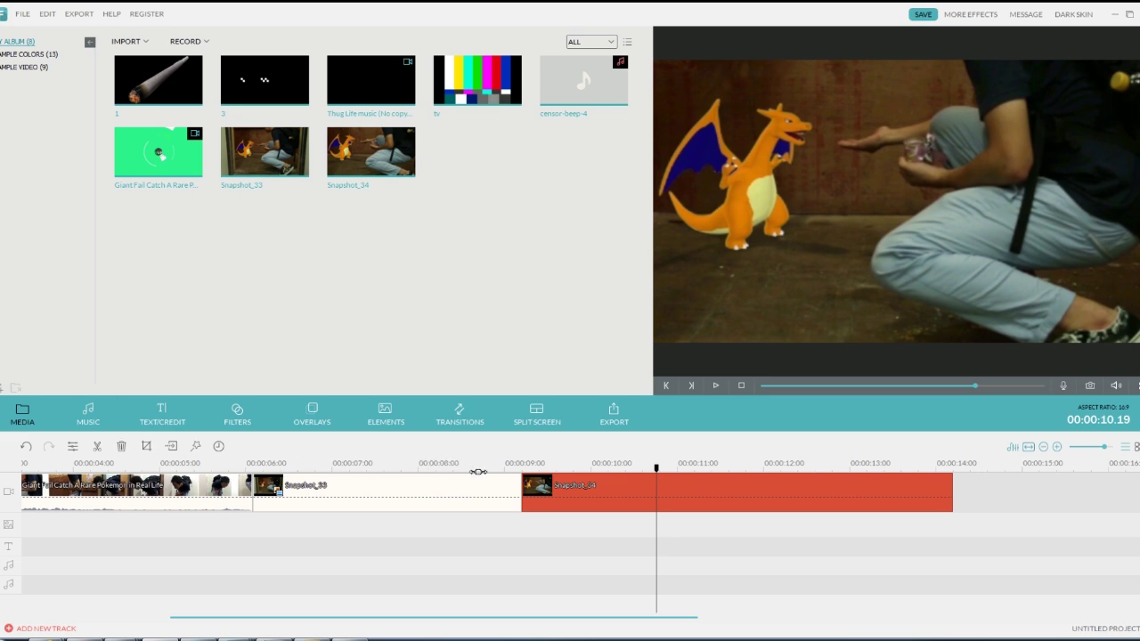
- Place the Fancy Dispersionblur transition between Snapshot_33 and Snapshot_34 and preview it
click(459, 415)
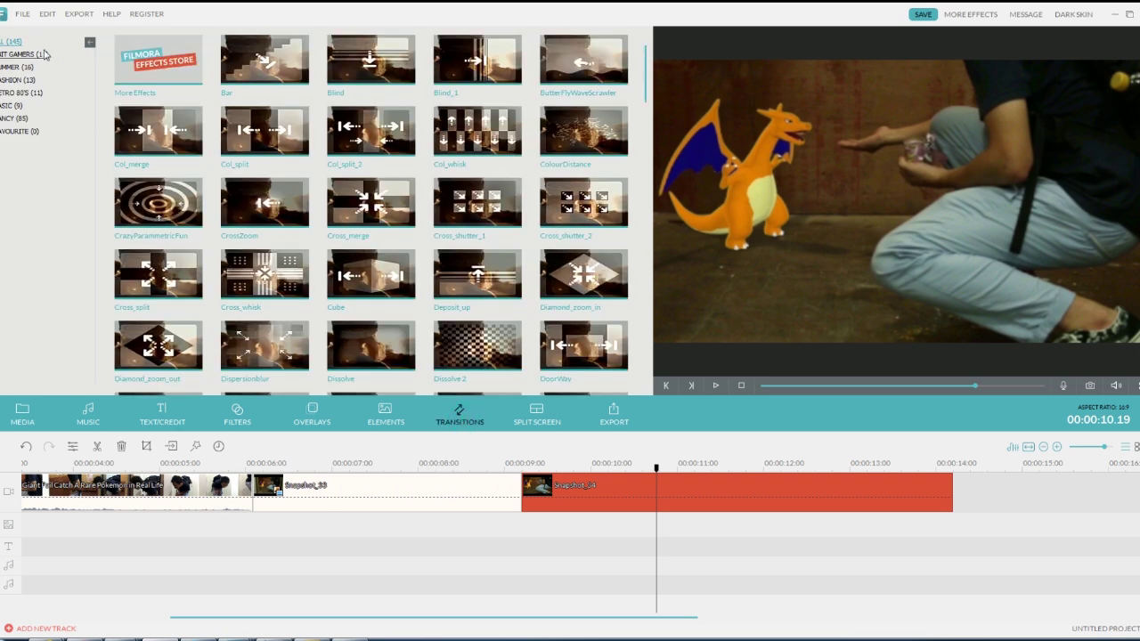
click(11, 117)
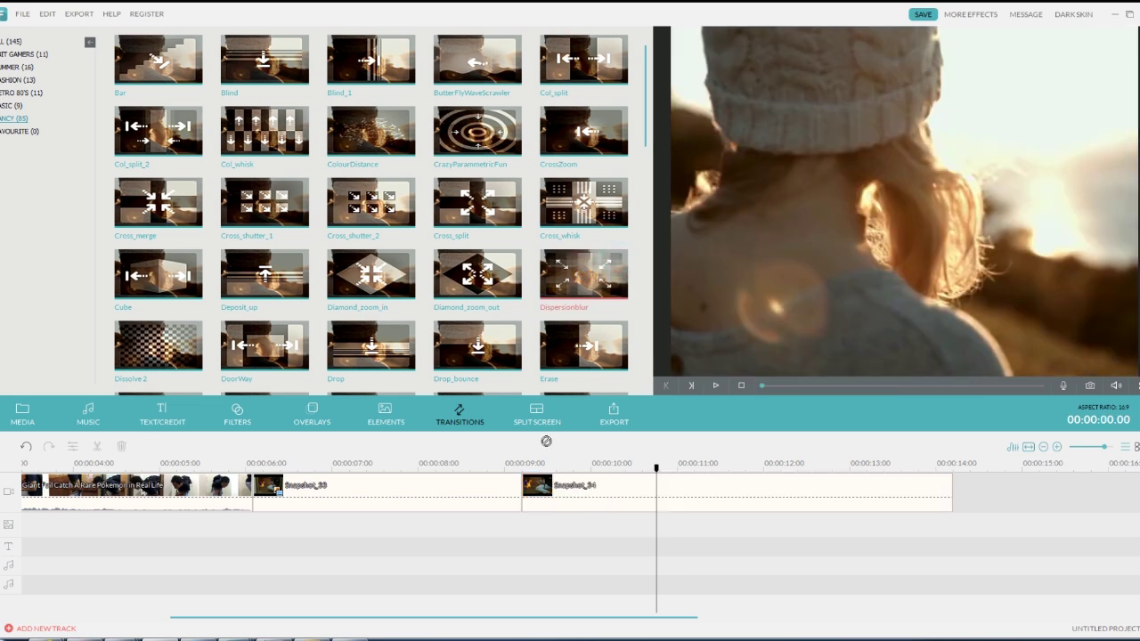
drag(619, 270, 463, 499)
click(256, 465)
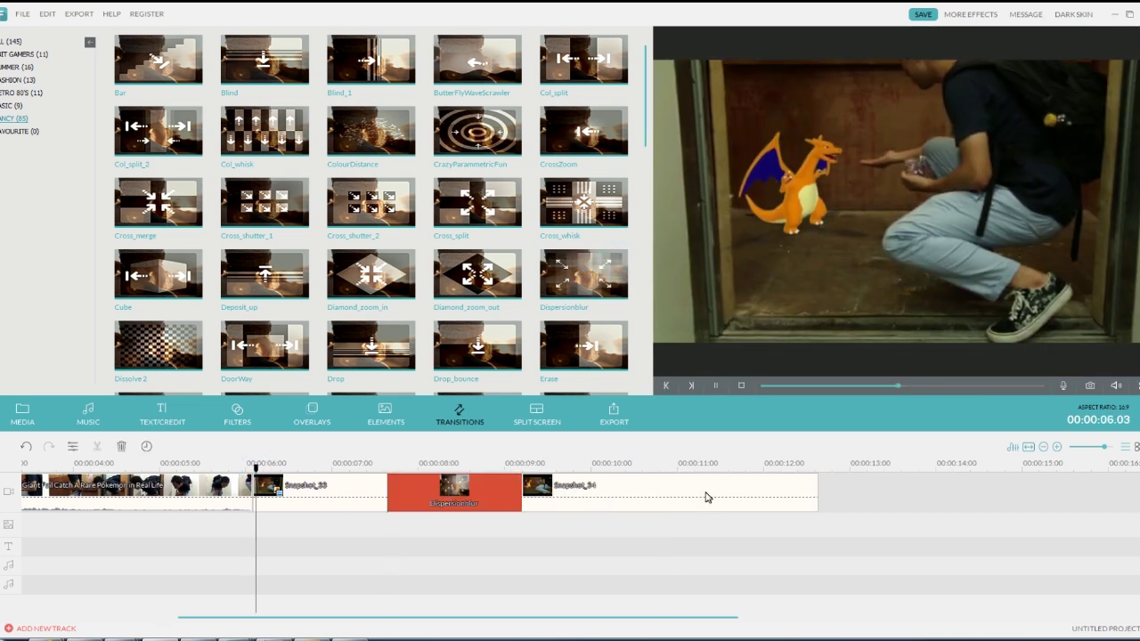
click(715, 385)
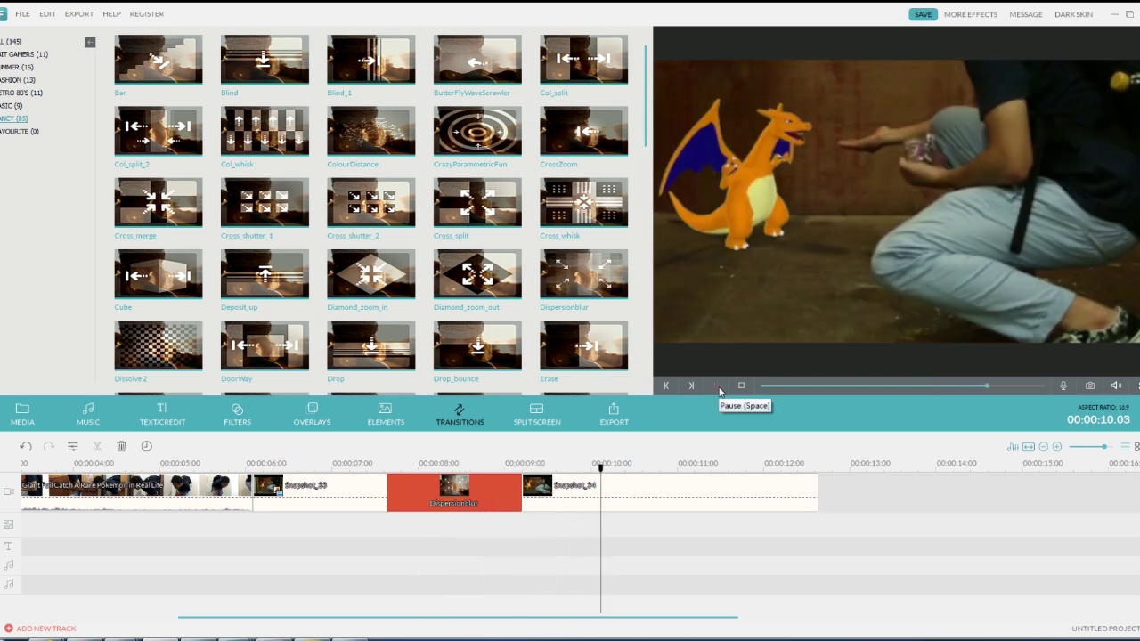
click(717, 387)
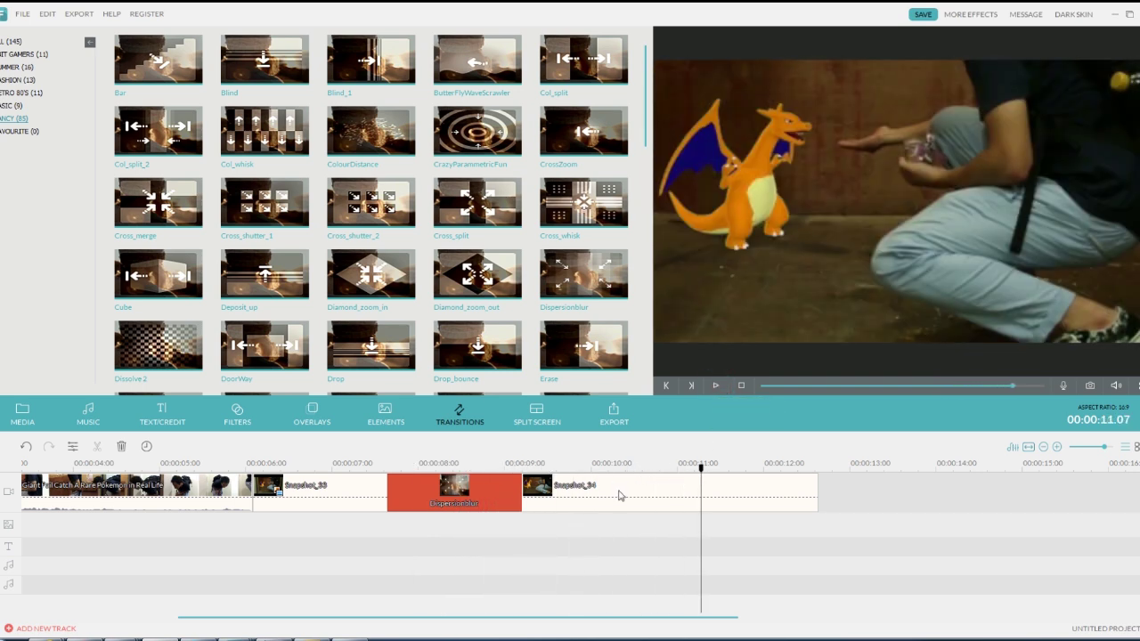
click(237, 414)
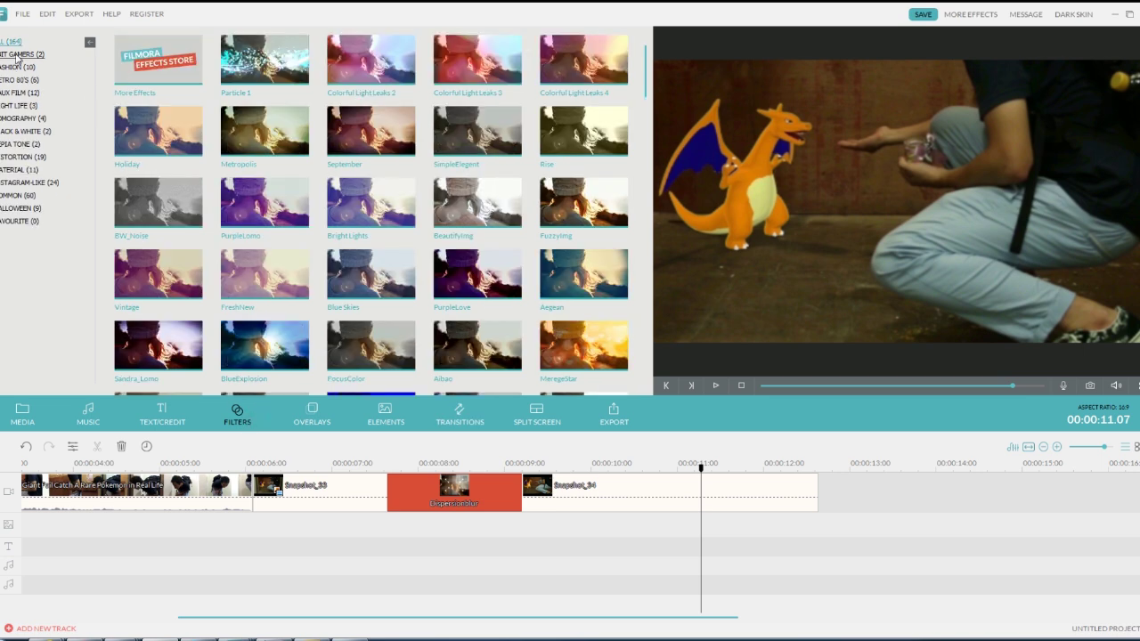
- Apply the Black & White Willow filter from Snapshot_34 through the end of the video
click(16, 133)
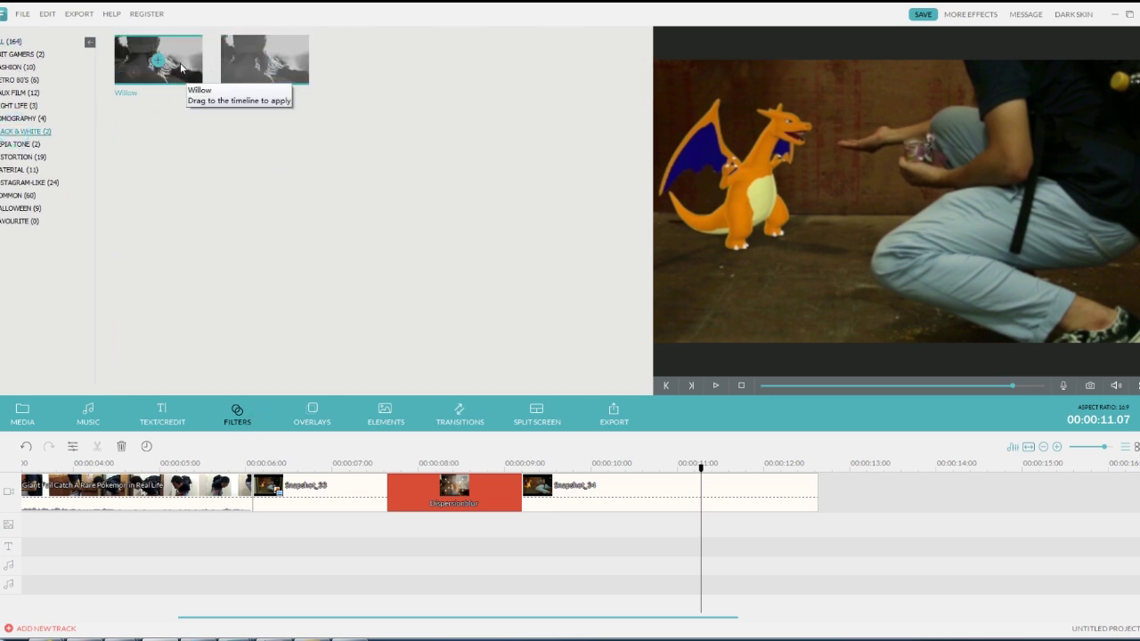
mouse_move(181, 72)
mouse_down()
mouse_move(553, 508)
mouse_move(523, 511)
mouse_up()
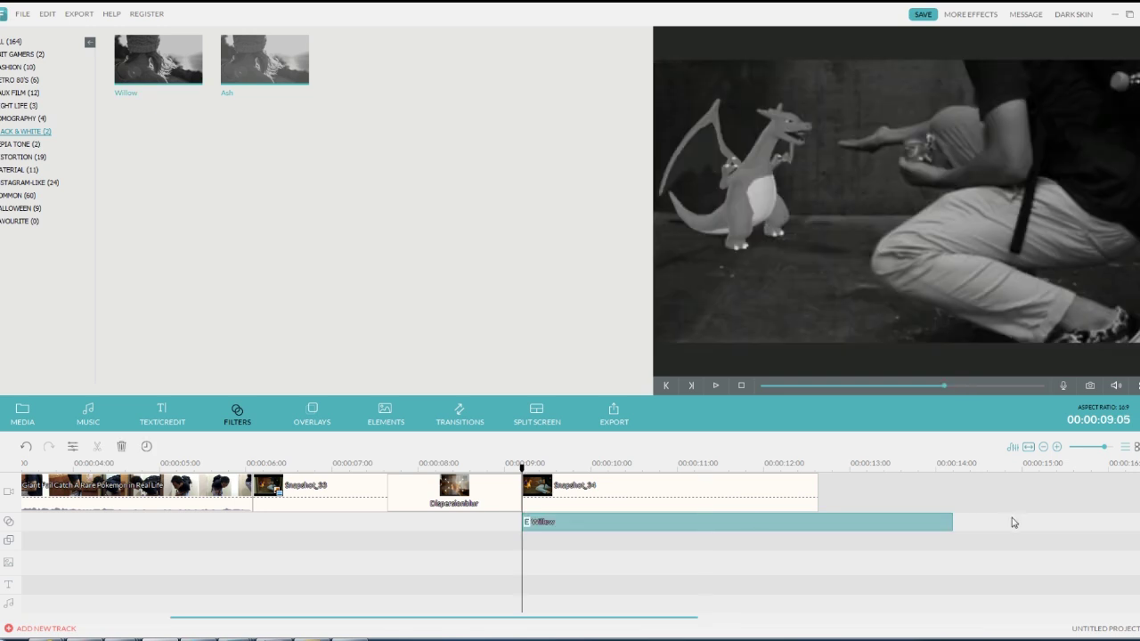
drag(949, 523, 834, 522)
click(817, 490)
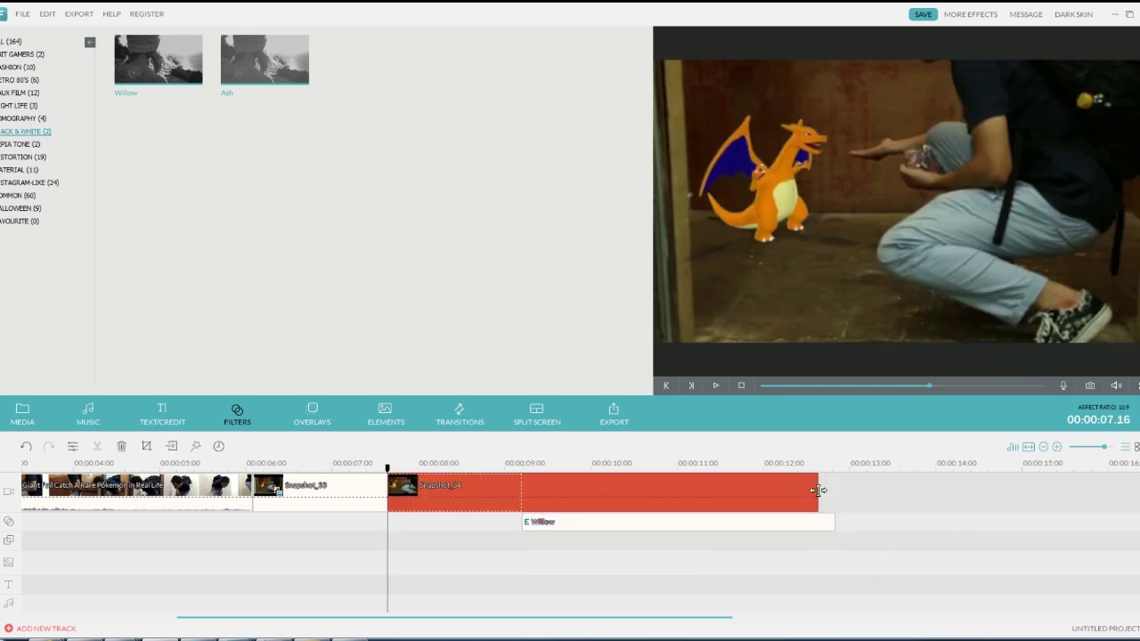
drag(819, 466, 834, 481)
click(521, 465)
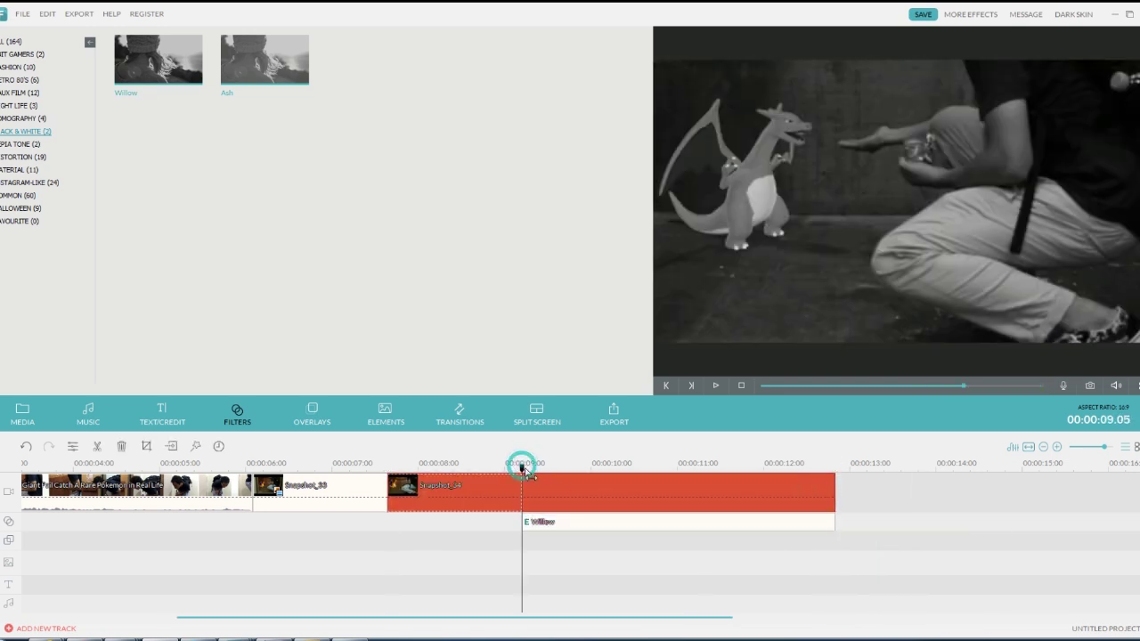
drag(522, 464, 546, 465)
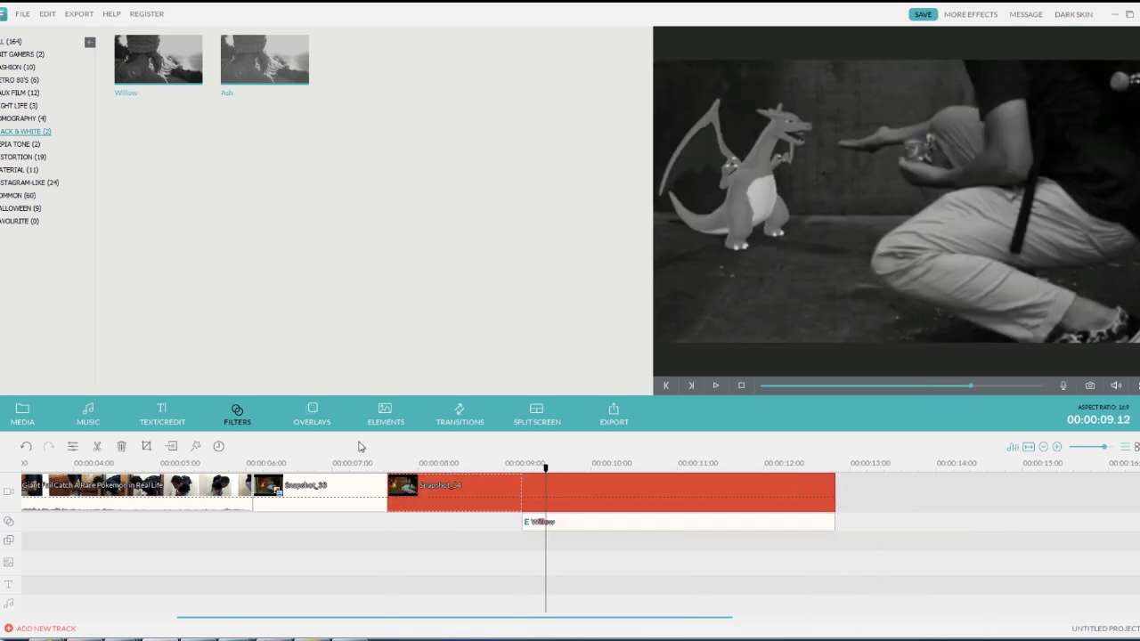
- Add the Retro 80's Thunderdome overlay from Snapshot_34 to the video end and preview it
click(316, 420)
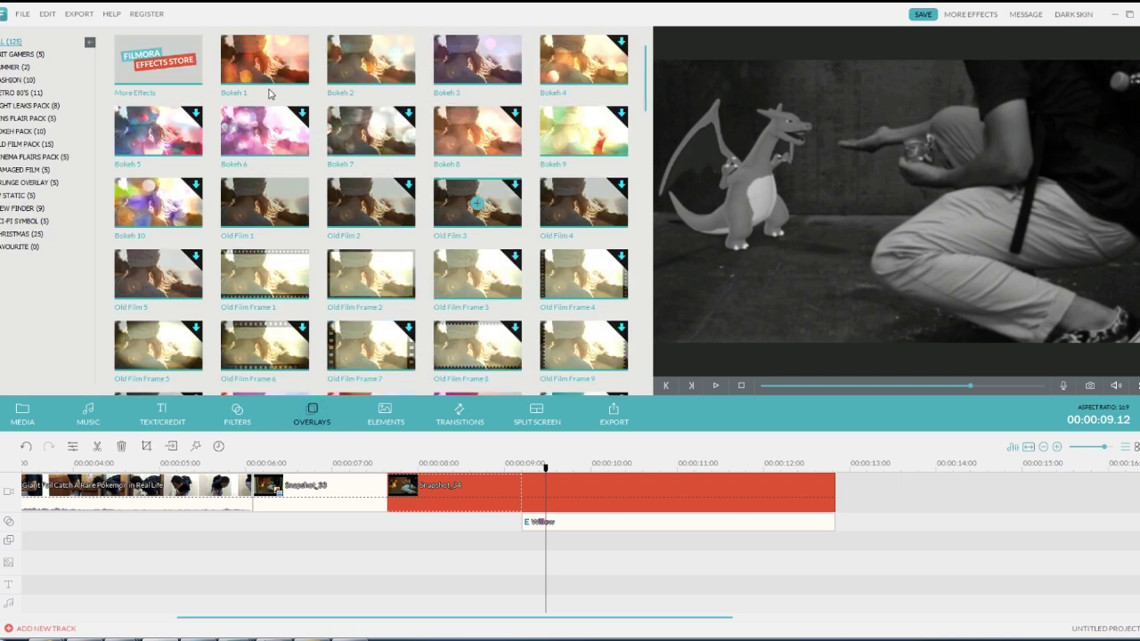
click(20, 93)
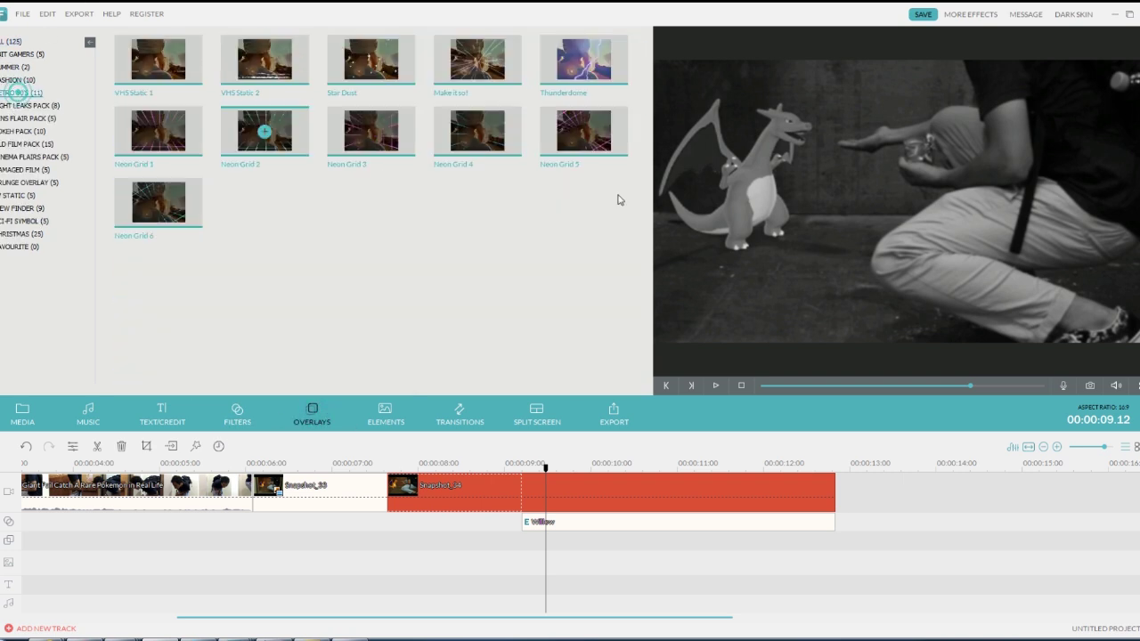
click(616, 76)
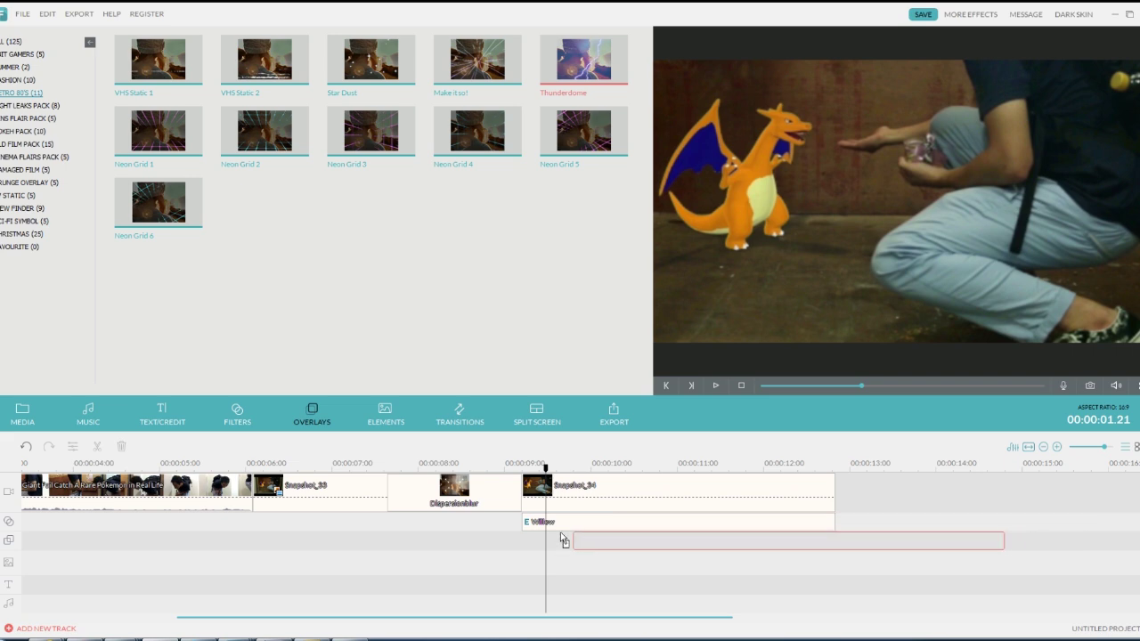
drag(673, 419, 527, 540)
drag(951, 540, 833, 541)
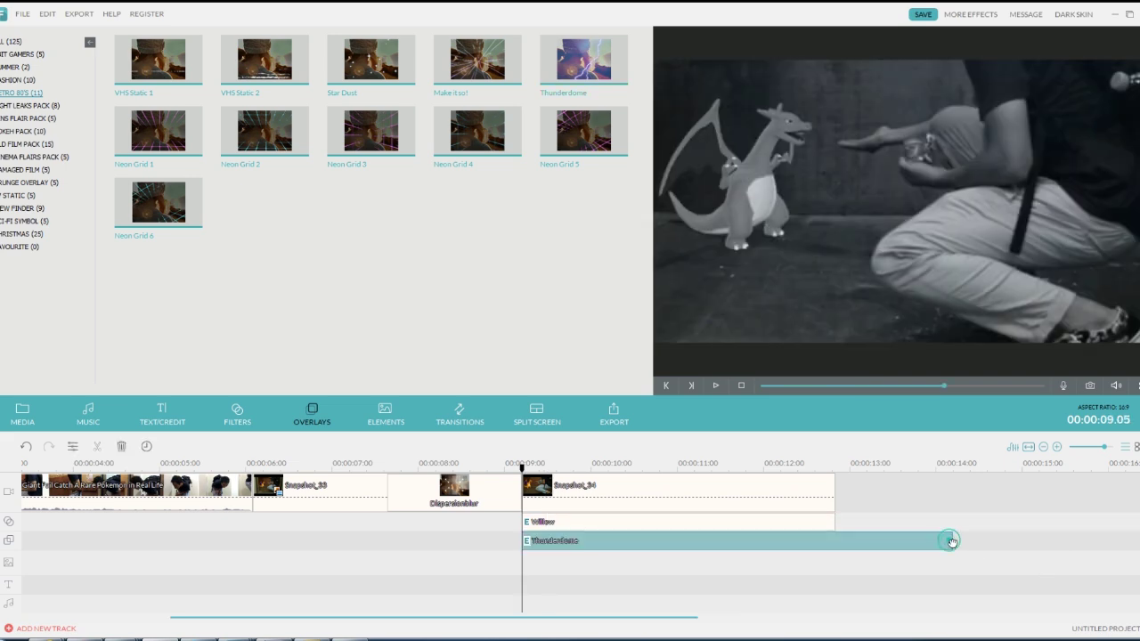
click(556, 463)
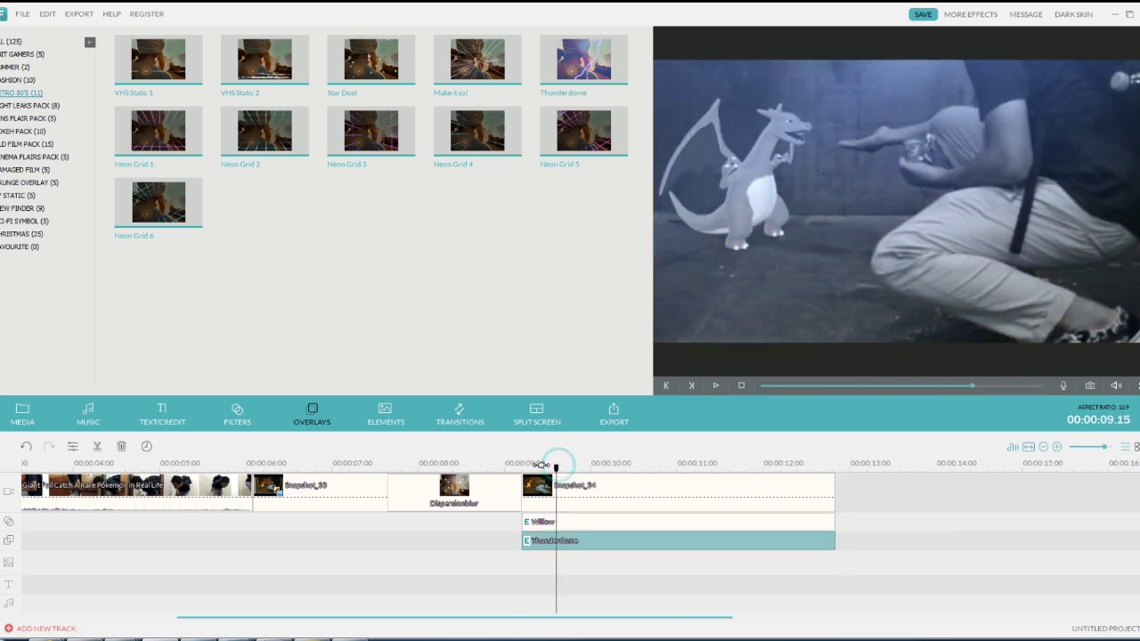
click(715, 384)
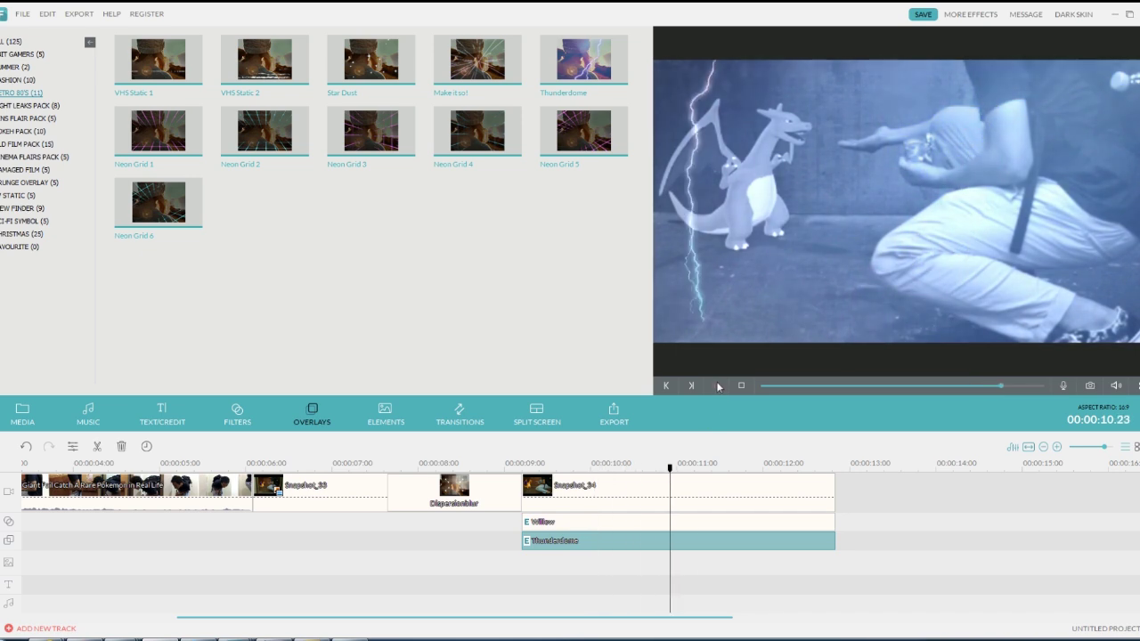
click(718, 385)
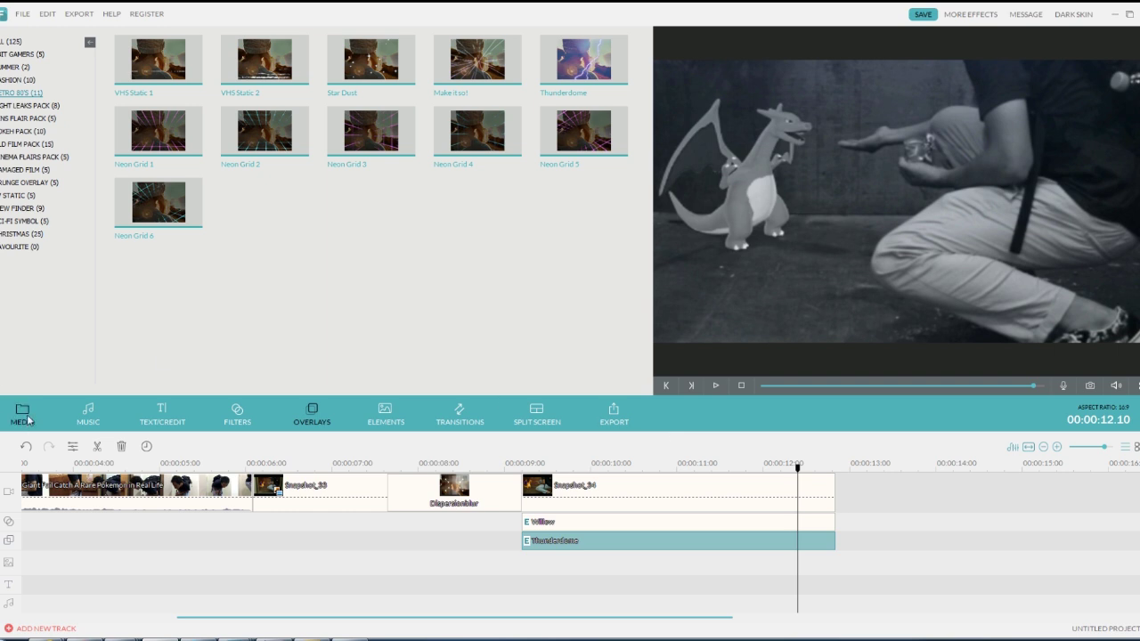
- Place the pixel sunglasses clip 3 on the PIP track from Snapshot_34 to the video end
click(28, 419)
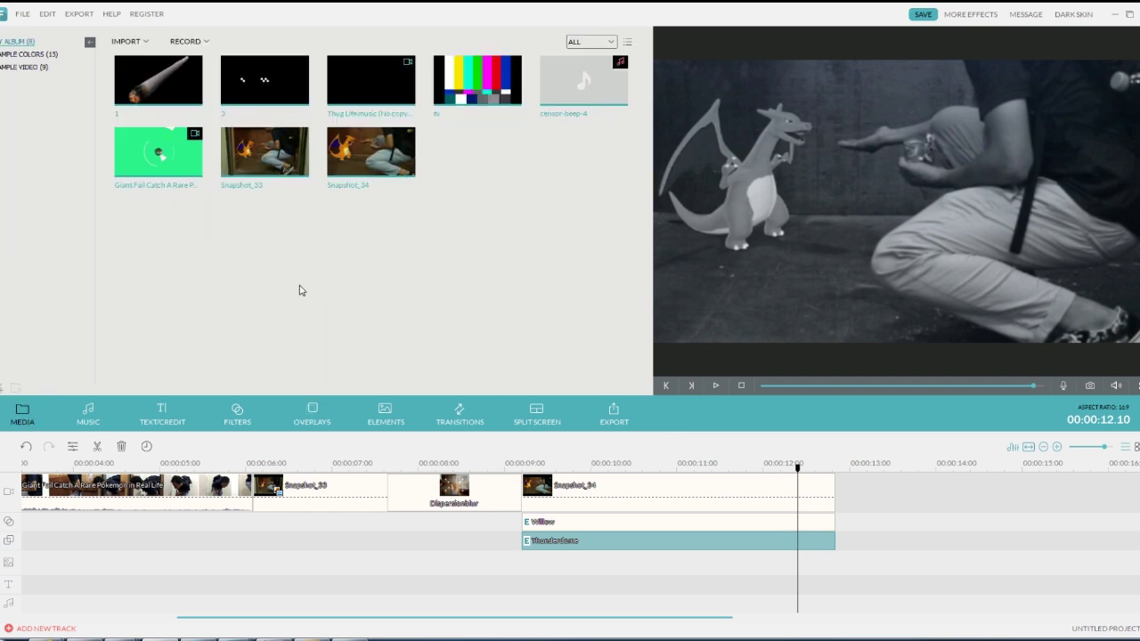
click(284, 99)
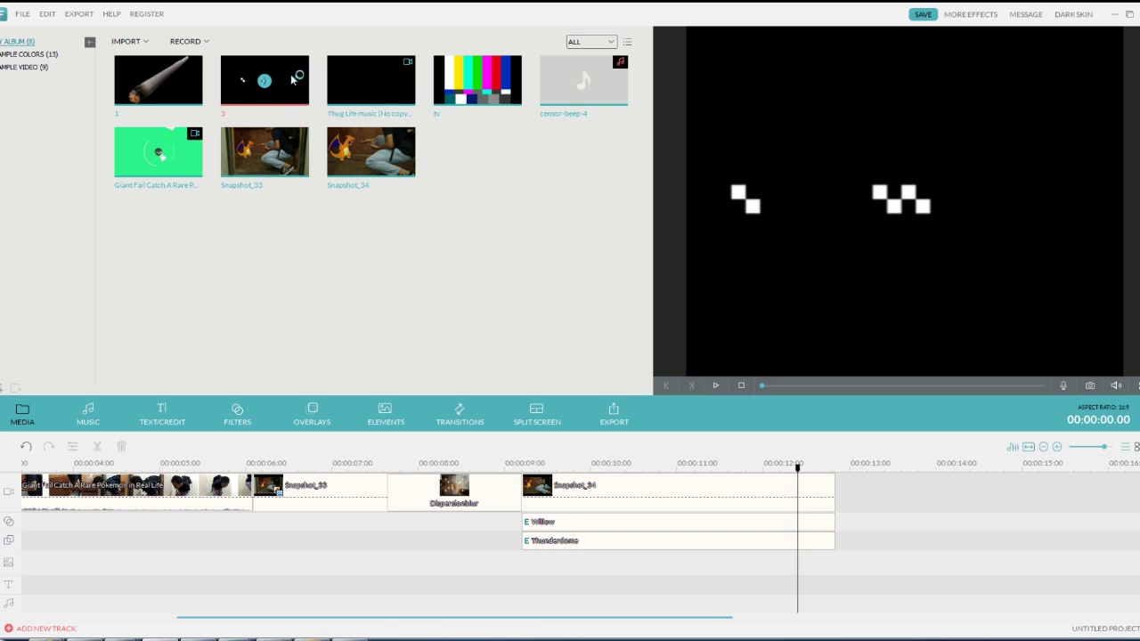
drag(286, 63, 525, 559)
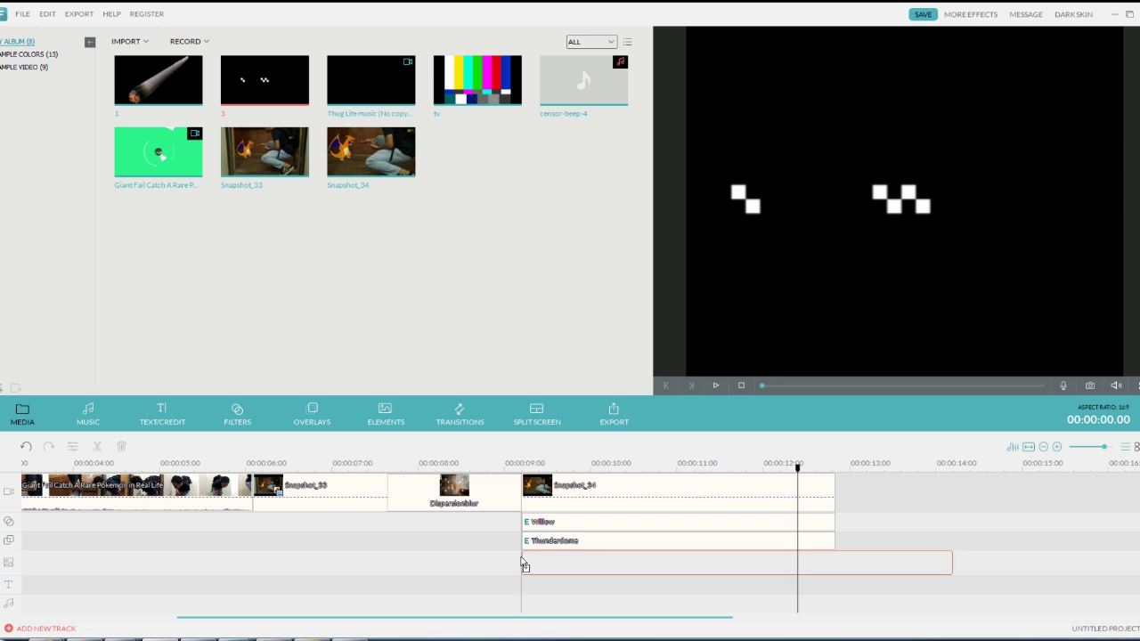
drag(525, 564, 526, 564)
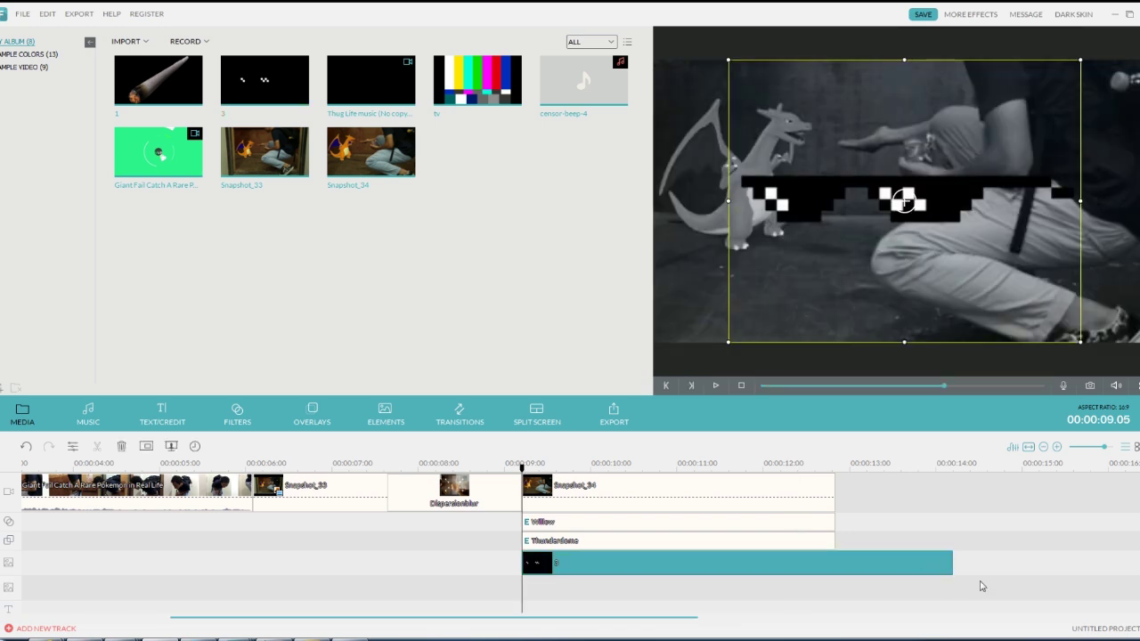
drag(950, 562, 835, 562)
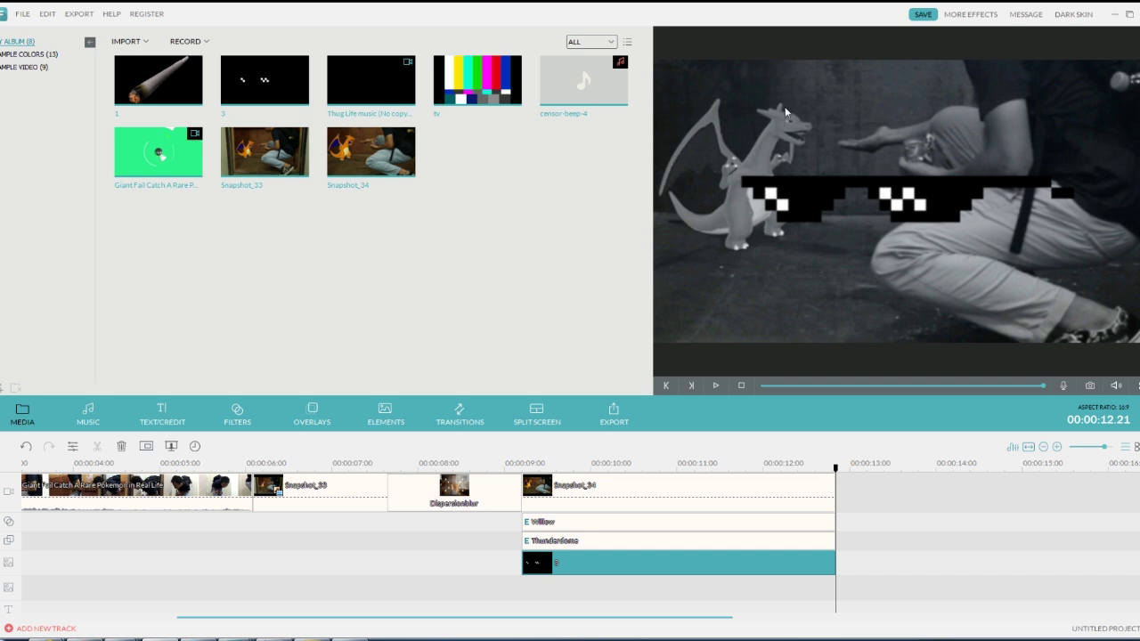
double_click(764, 570)
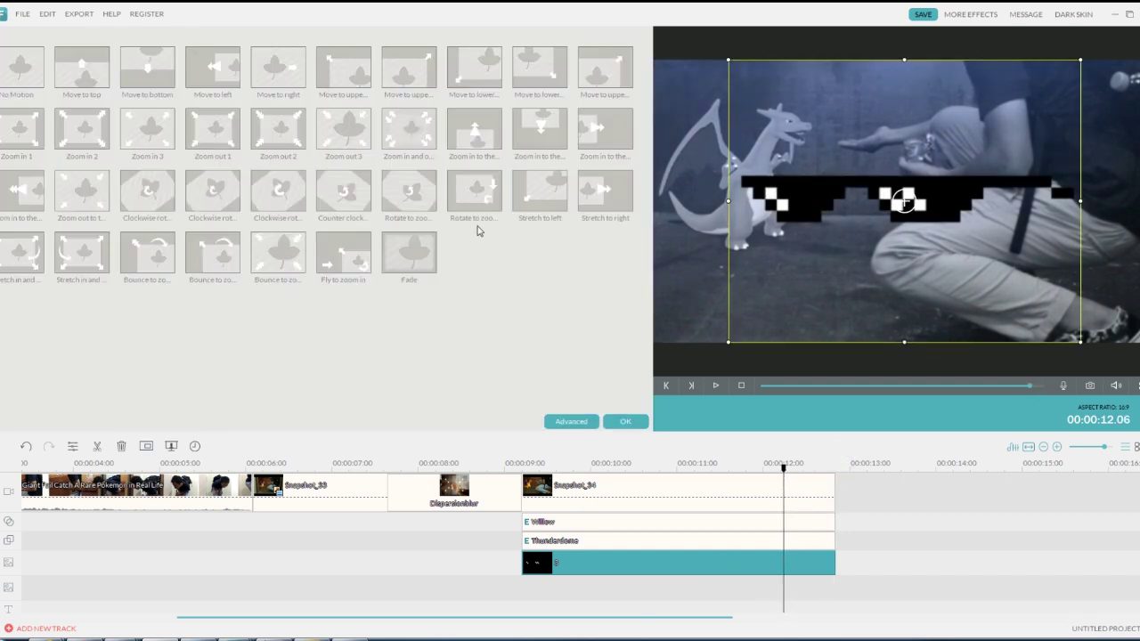
- Flip the sunglasses overlay horizontally in PIP Edit
click(577, 423)
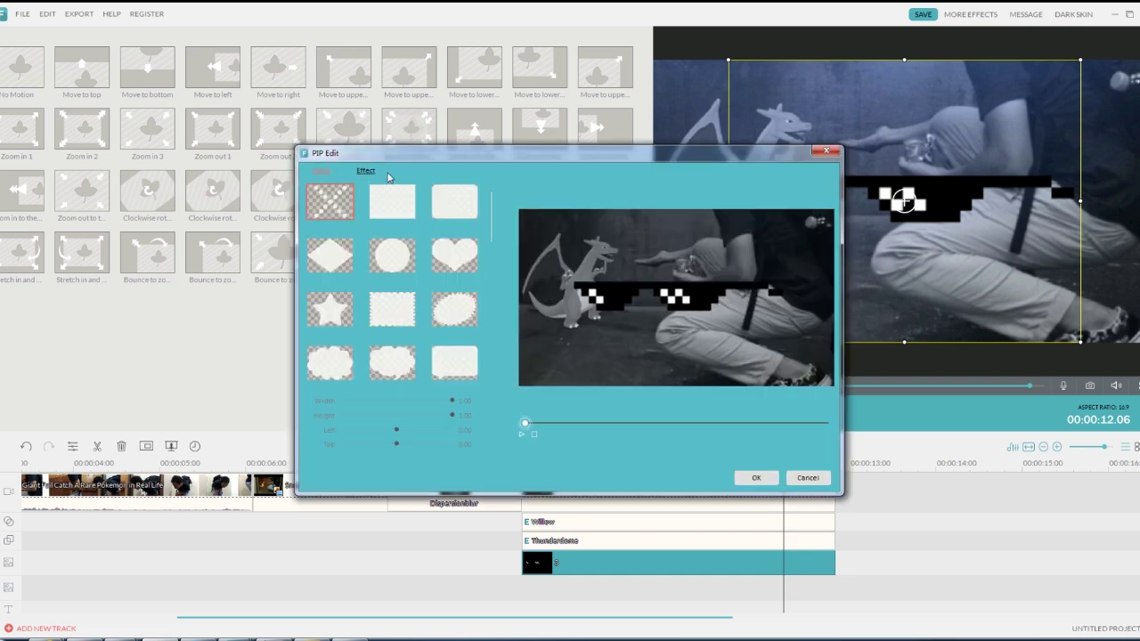
click(367, 170)
click(383, 447)
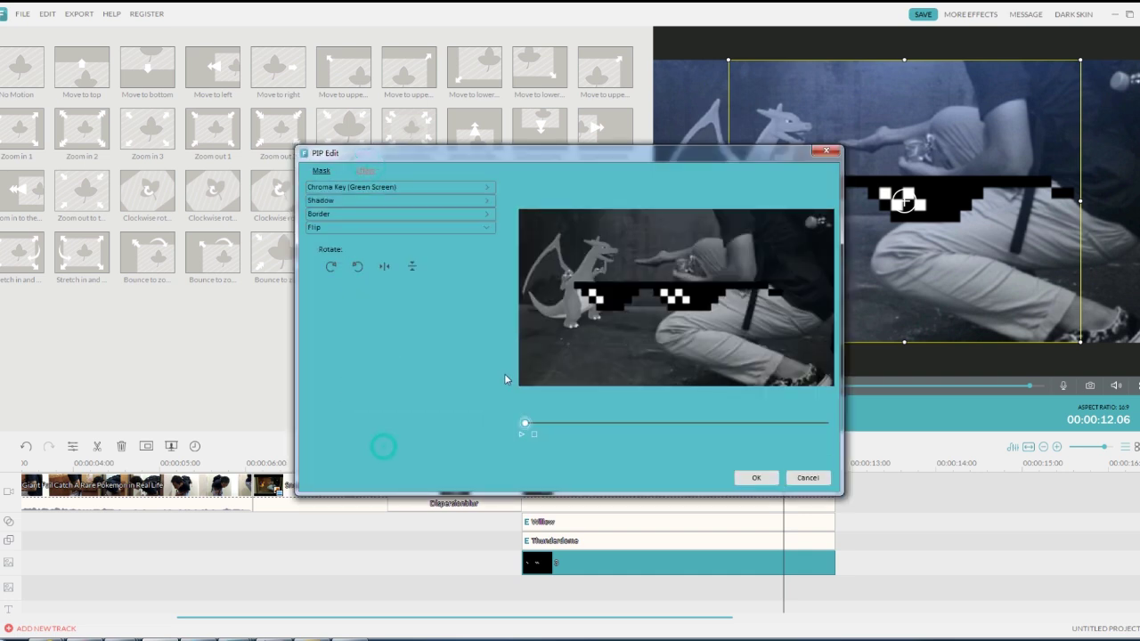
click(386, 269)
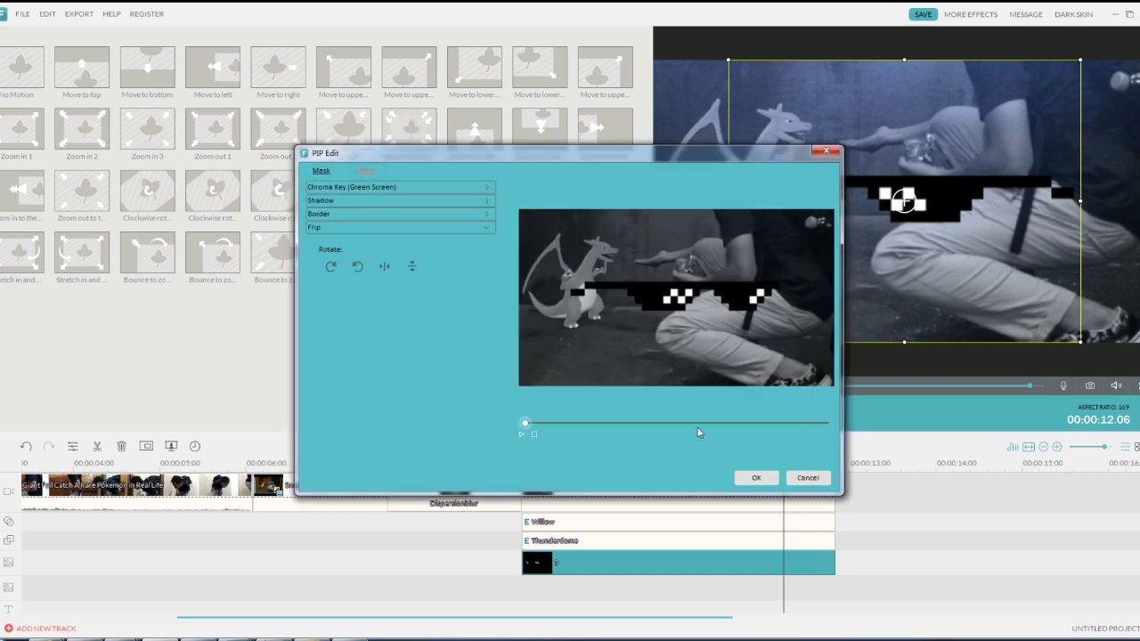
click(756, 477)
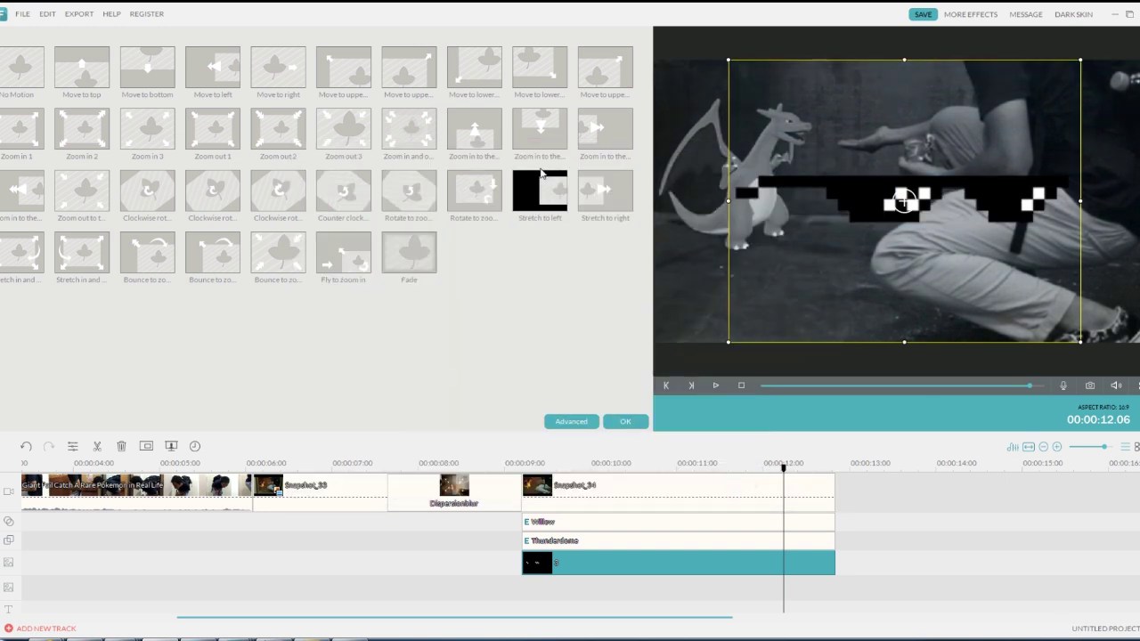
- Give the sunglasses the 'Zoom in to the…' motion and shrink them onto Charizard's eyes
click(550, 134)
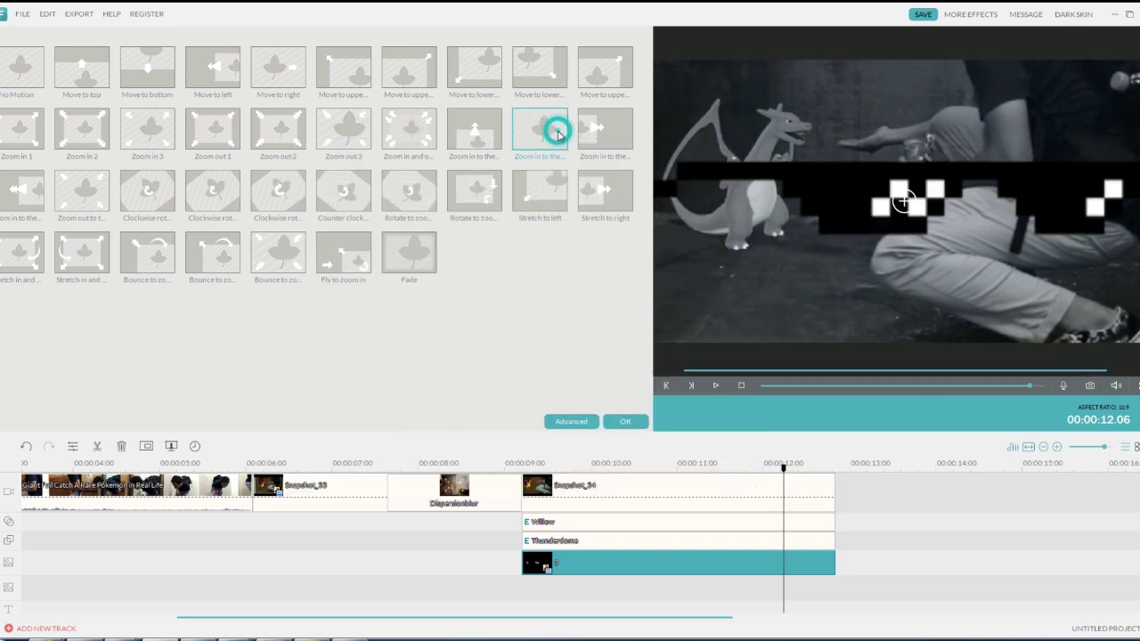
click(828, 276)
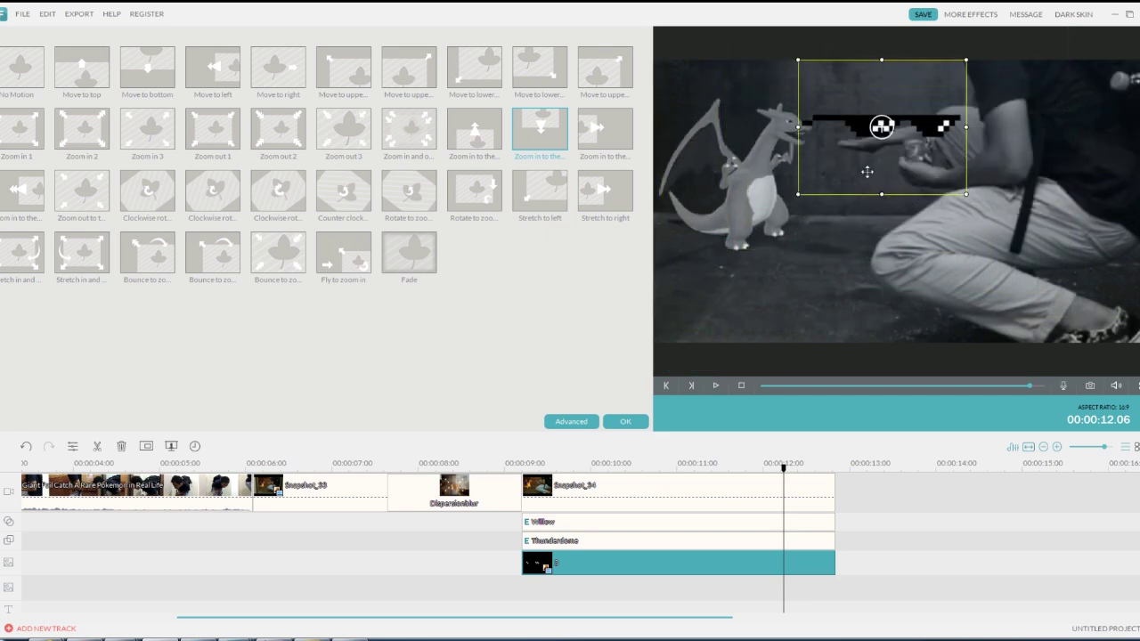
mouse_move(784, 464)
mouse_down()
mouse_move(522, 465)
mouse_move(526, 473)
mouse_up()
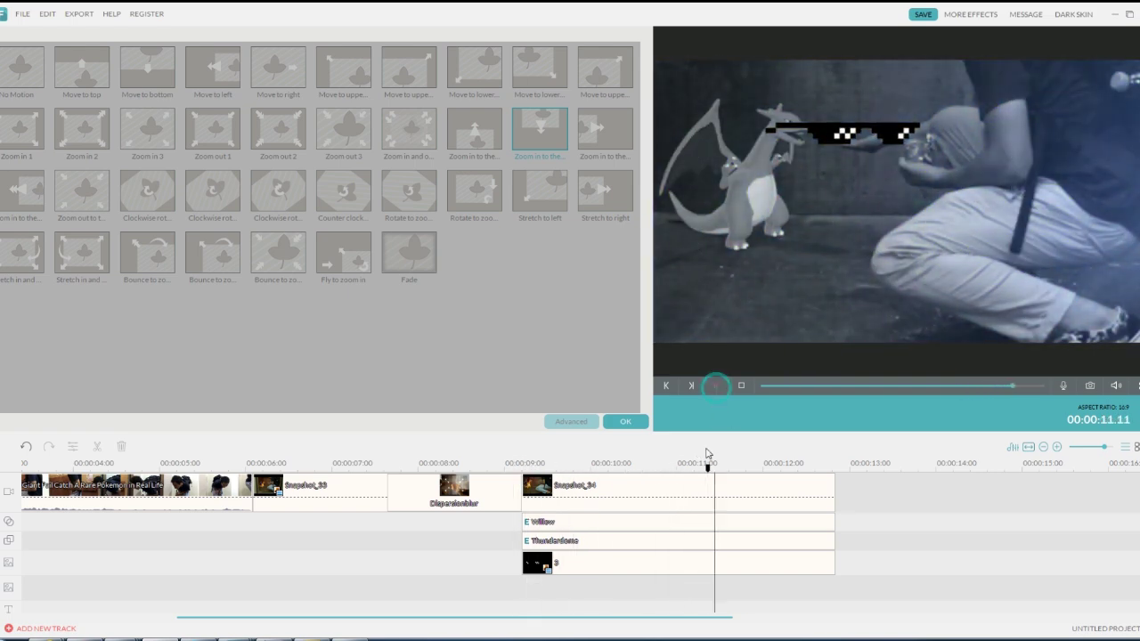
click(716, 386)
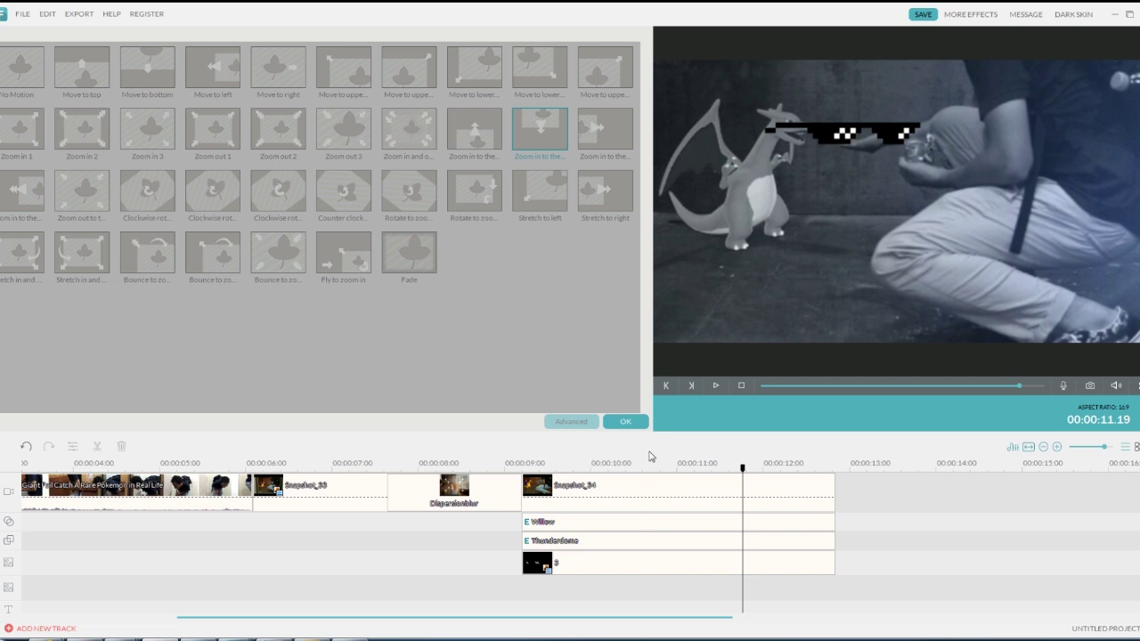
click(745, 570)
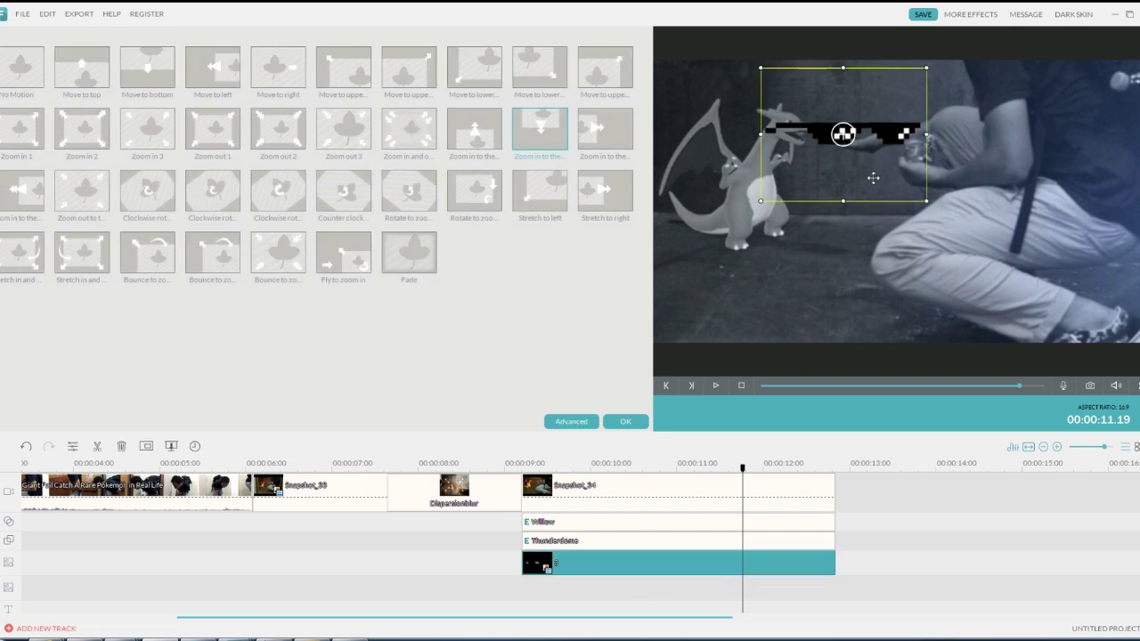
mouse_move(870, 178)
mouse_down()
mouse_move(837, 167)
mouse_move(806, 133)
mouse_up()
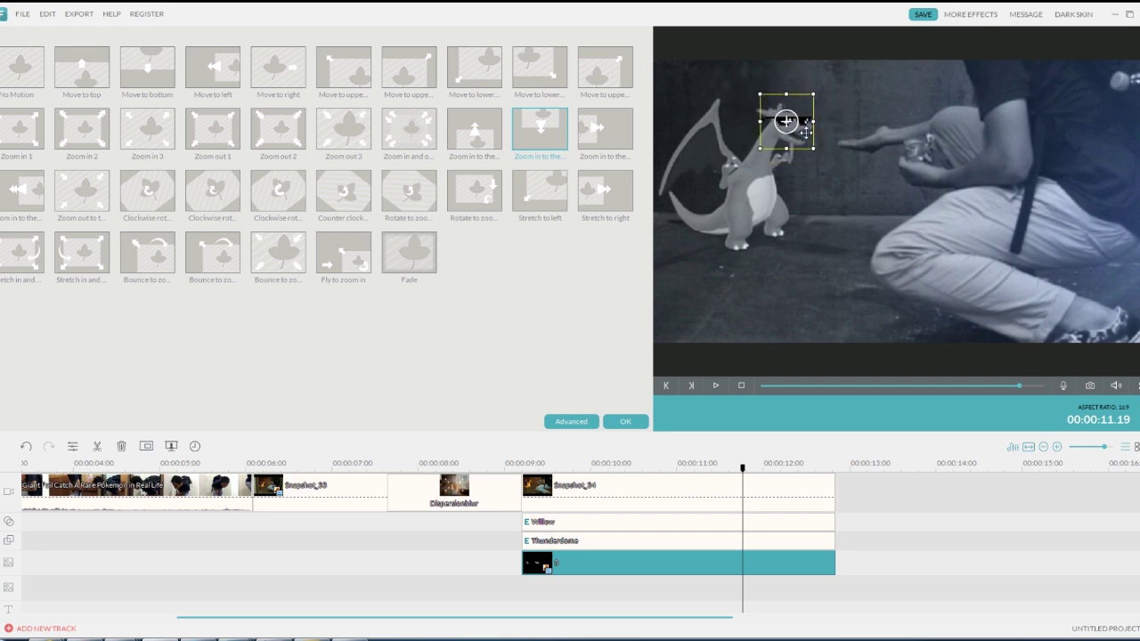
- Put cigar image '1' on an empty overlay track, trimmed to the video's end
click(637, 420)
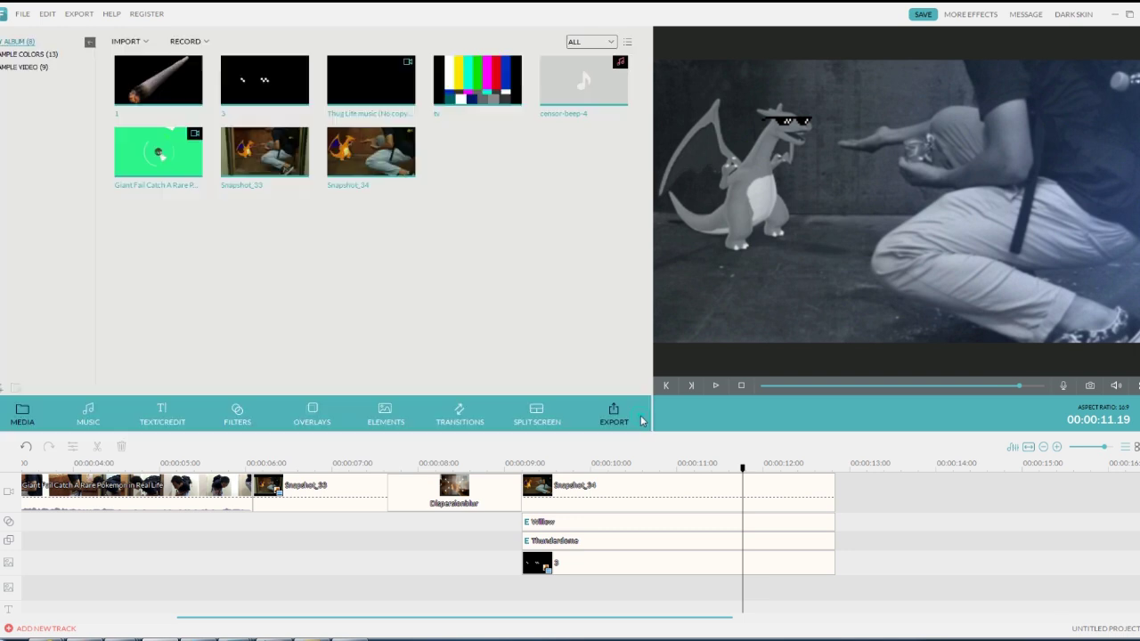
click(185, 85)
mouse_move(469, 451)
mouse_down()
mouse_move(537, 595)
mouse_move(526, 595)
mouse_up()
drag(952, 587, 835, 587)
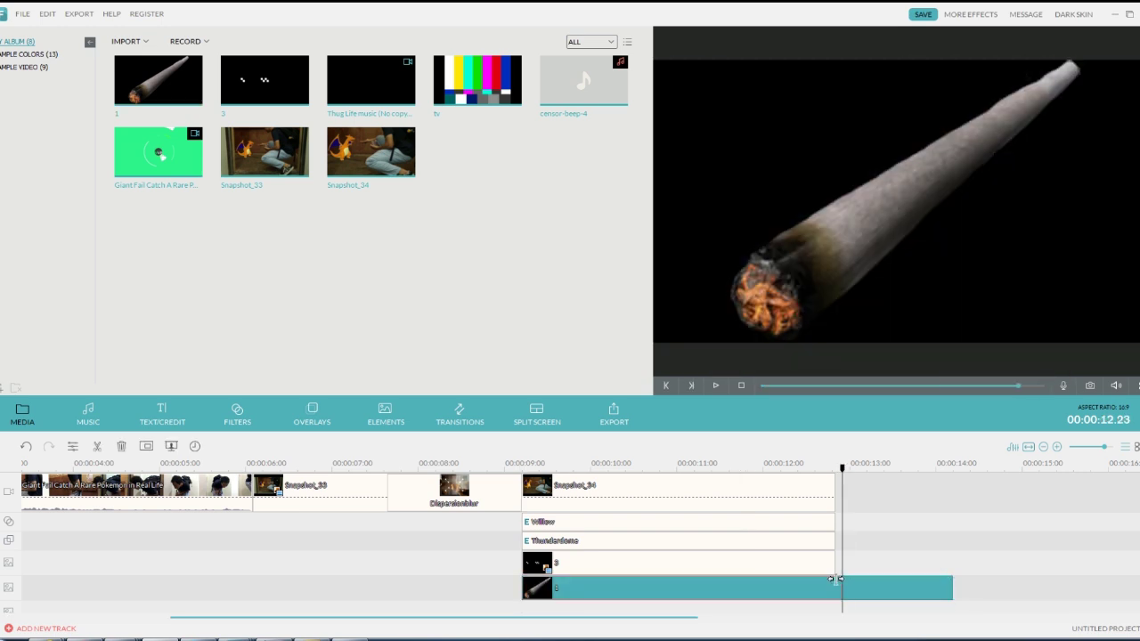
- Flip the cigar horizontally and give it the 'Move to upper-left' motion
double_click(757, 592)
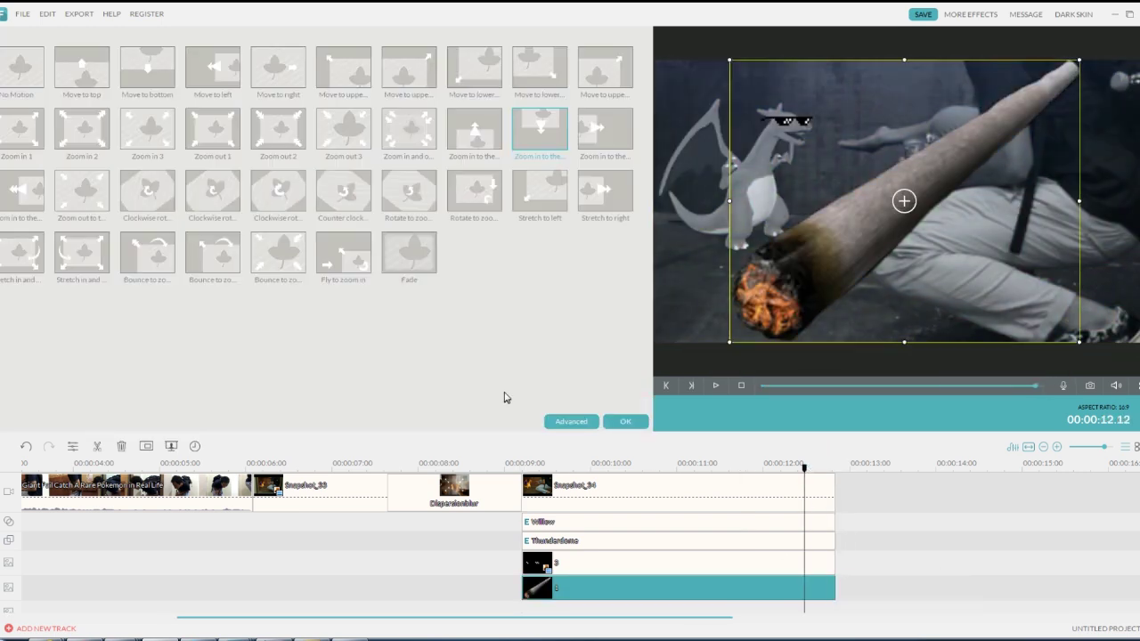
click(572, 424)
click(356, 449)
click(387, 260)
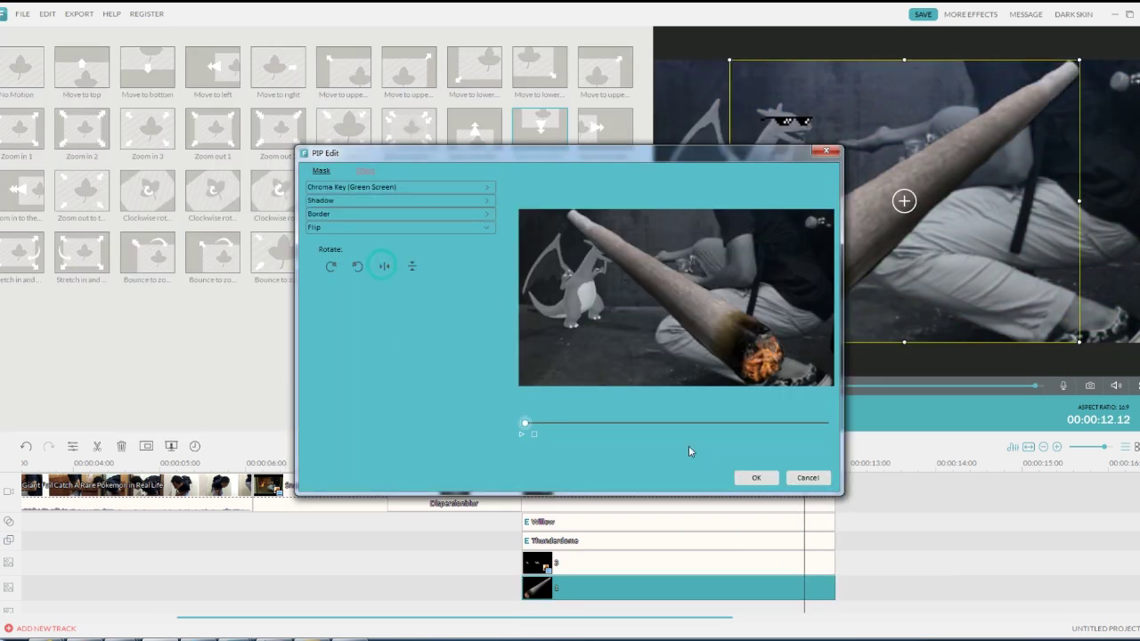
click(756, 477)
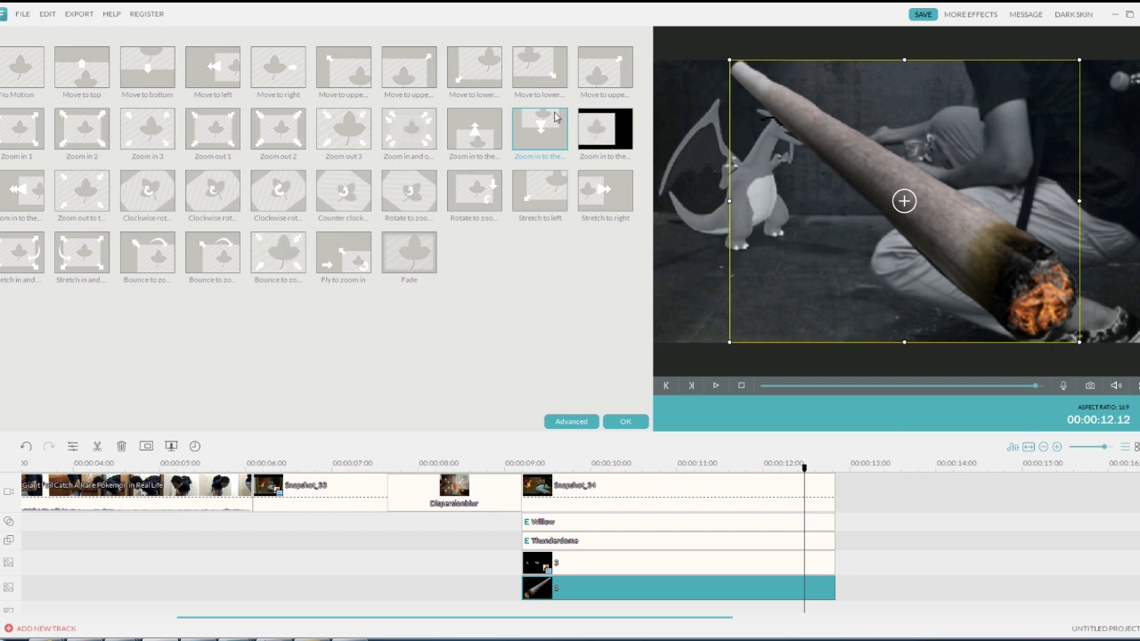
click(344, 71)
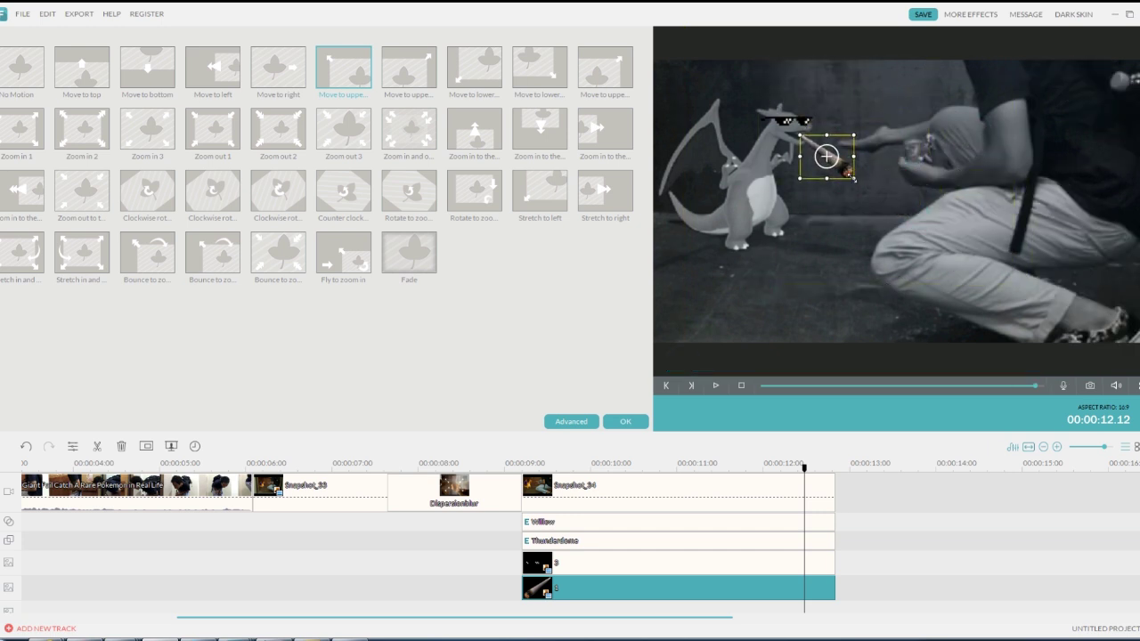
drag(522, 496, 674, 495)
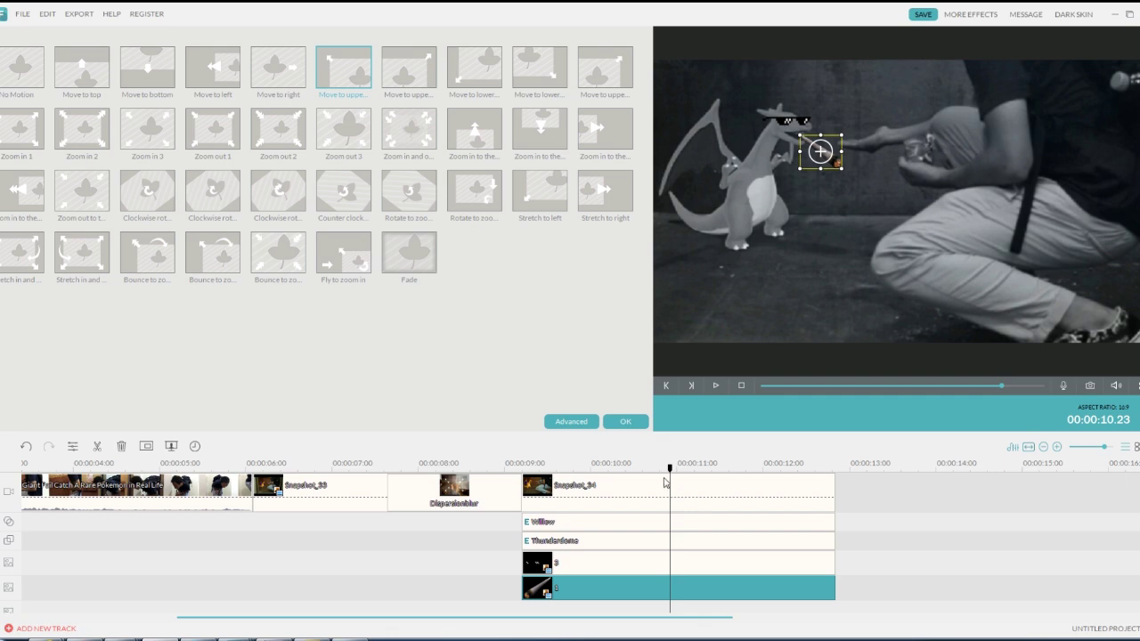
- Add the Halloween 'Retro Halloween Sub 1' title template to a new text track
click(623, 421)
click(168, 411)
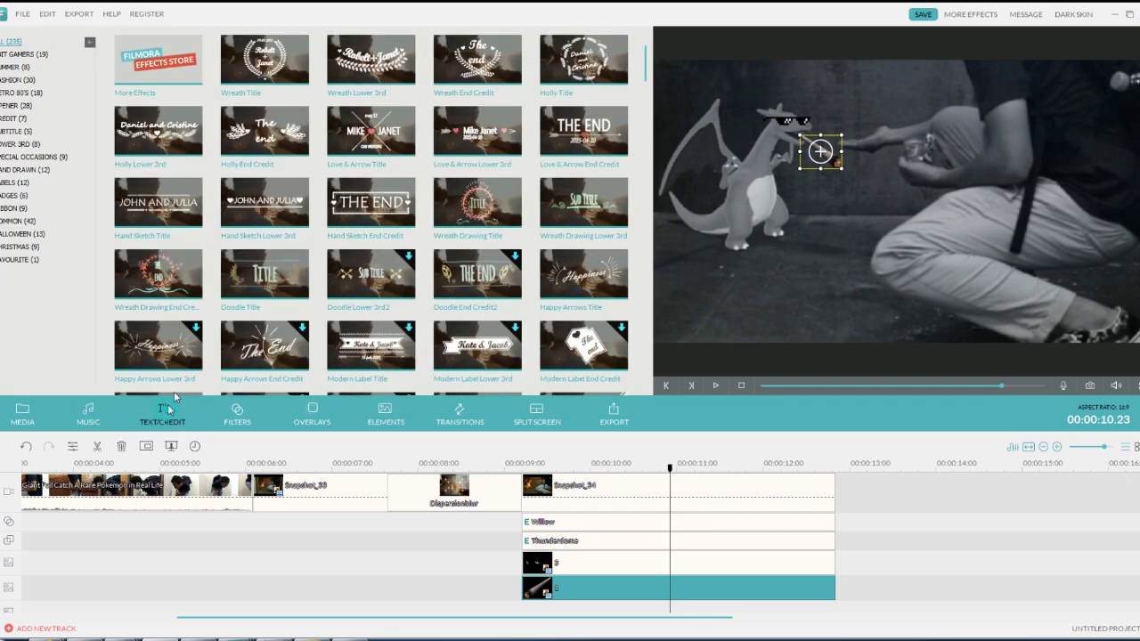
click(39, 236)
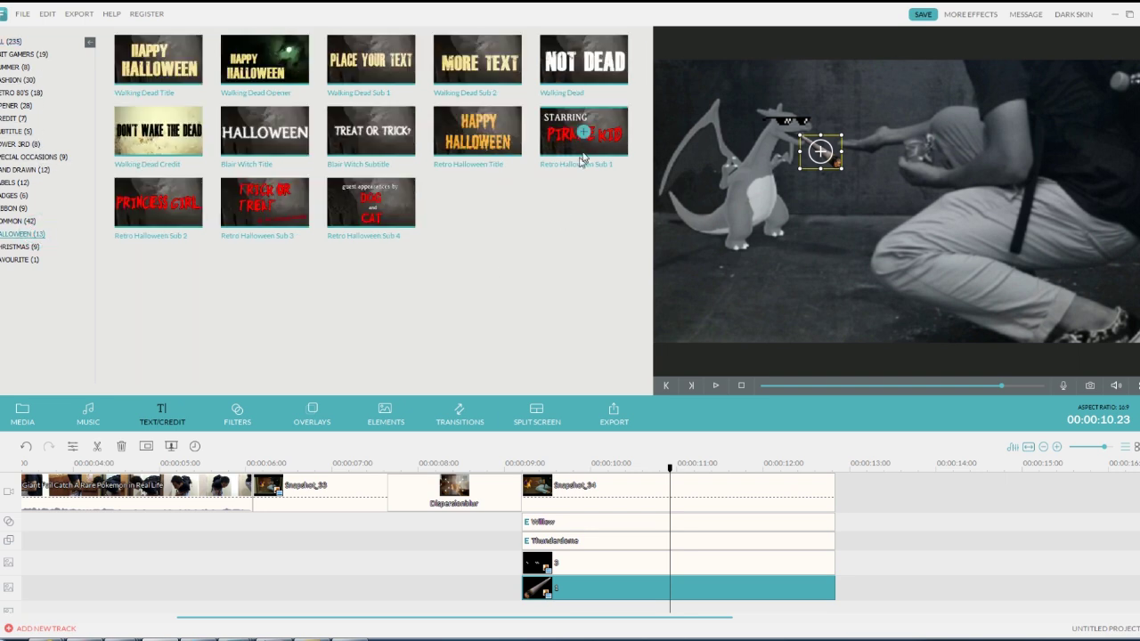
click(540, 611)
drag(530, 617, 890, 603)
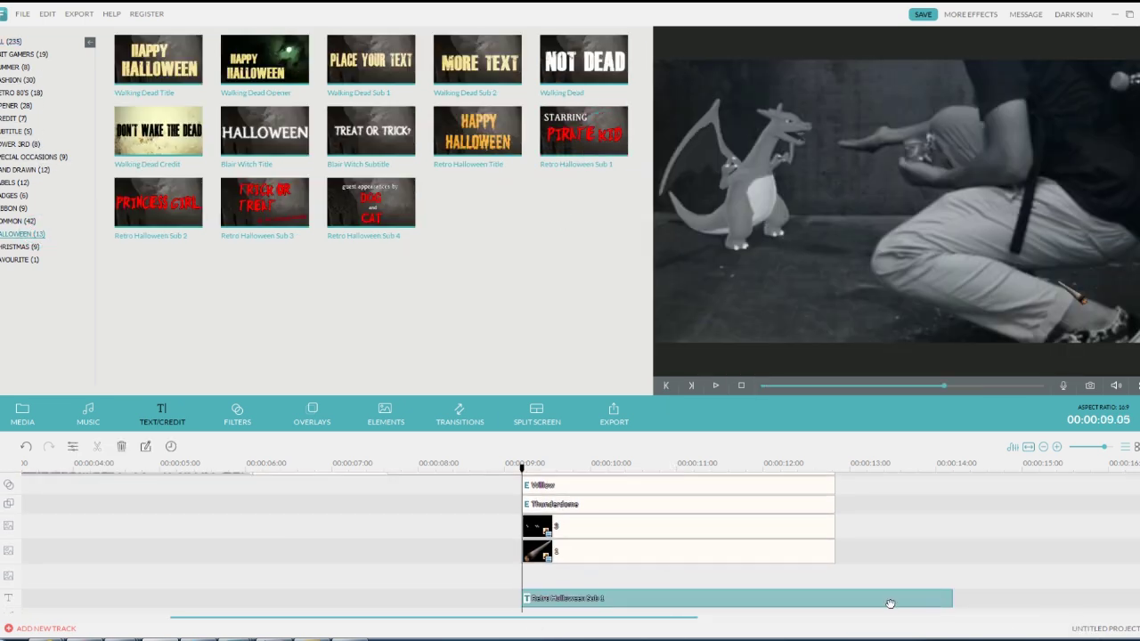
- Delete the STARRING line and replace PIRATE KID with 'THUG LIFE'
double_click(717, 597)
key(ctrl+a)
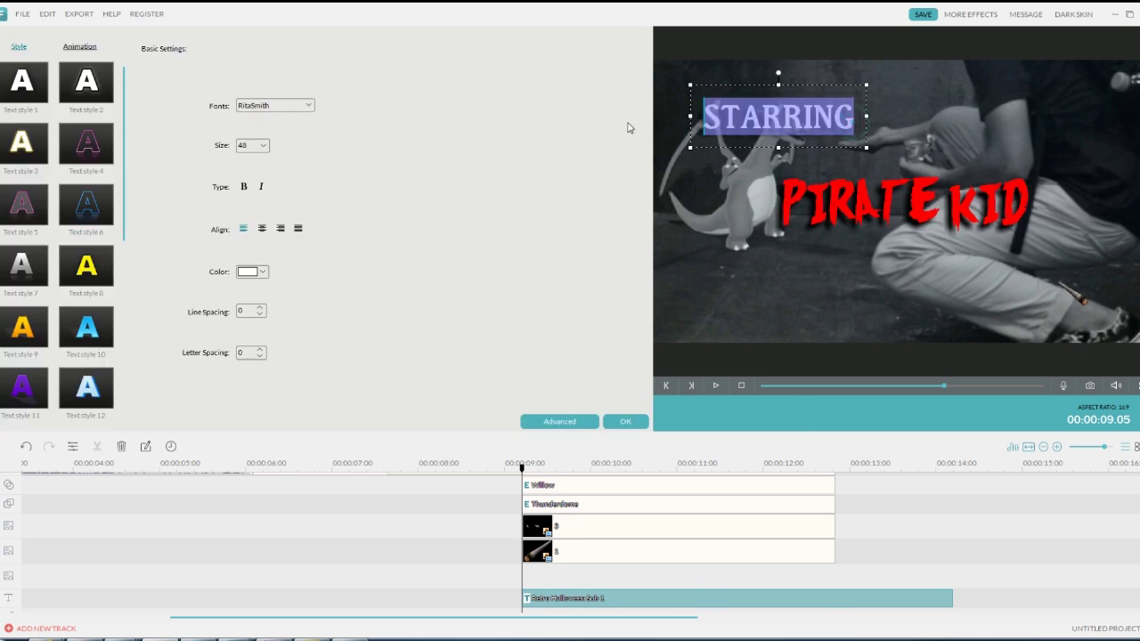
key(BackSpace)
click(1032, 200)
key(ctrl+a)
text(THUG L)
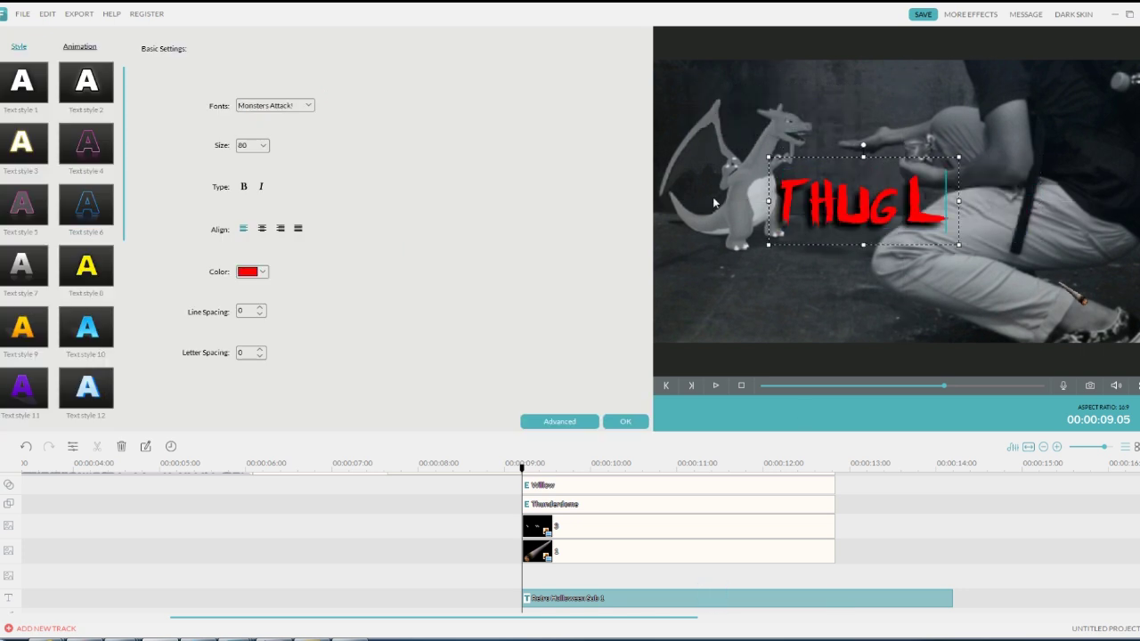
text(IFE)
- Make the THUG LIFE text white, shrink its box and move it below the Pokémon
drag(781, 201, 835, 211)
key(ctrl+a)
click(252, 271)
click(312, 330)
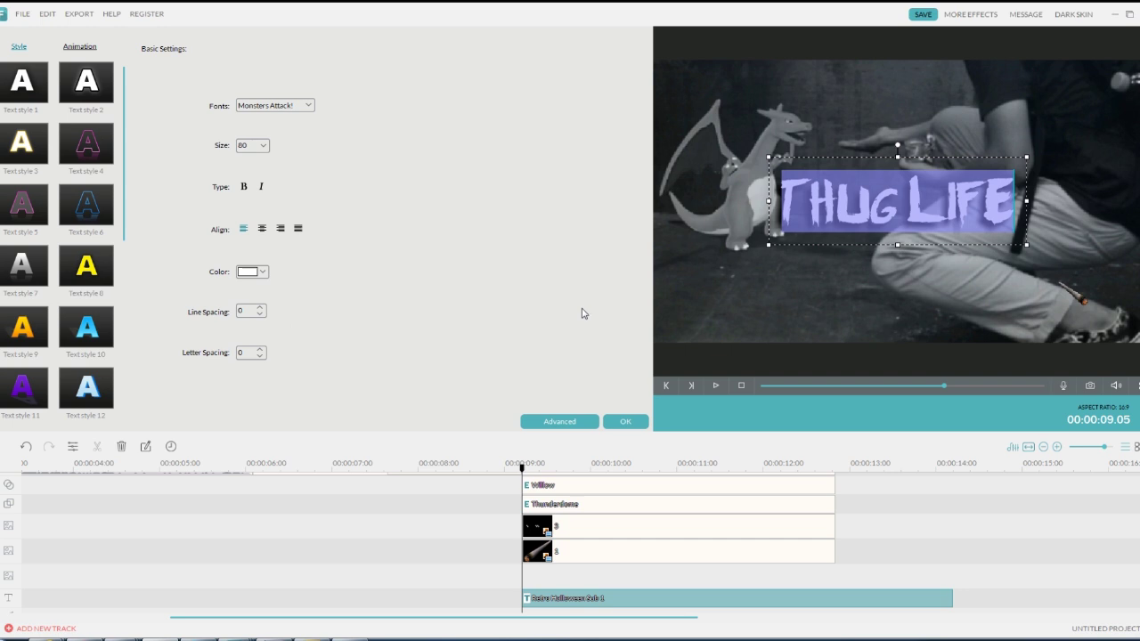
drag(1026, 244, 893, 209)
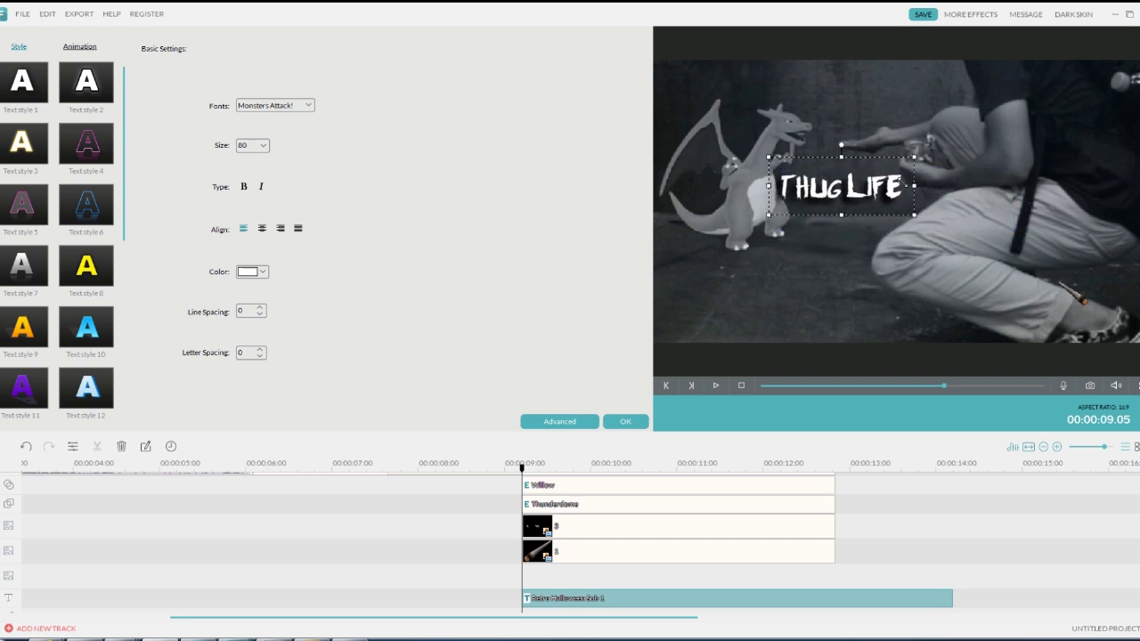
click(860, 166)
drag(860, 166, 783, 243)
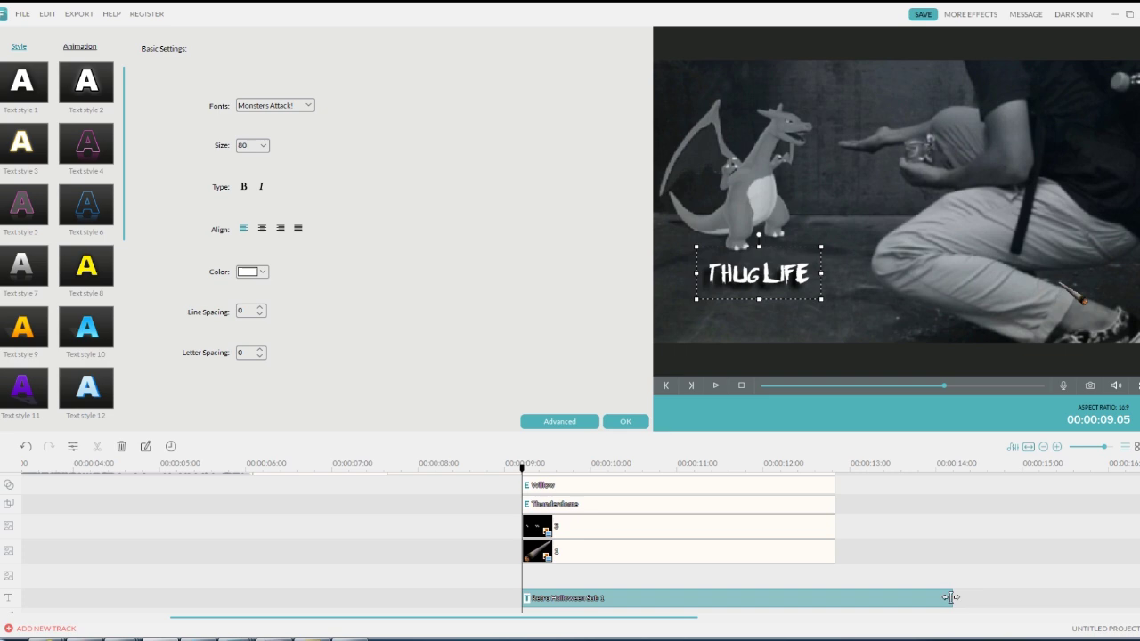
- Trim the title clip to run from about 10 seconds to the overlays' end
drag(949, 598, 834, 597)
mouse_move(521, 466)
mouse_down()
mouse_move(653, 477)
mouse_move(594, 483)
mouse_move(616, 486)
mouse_up()
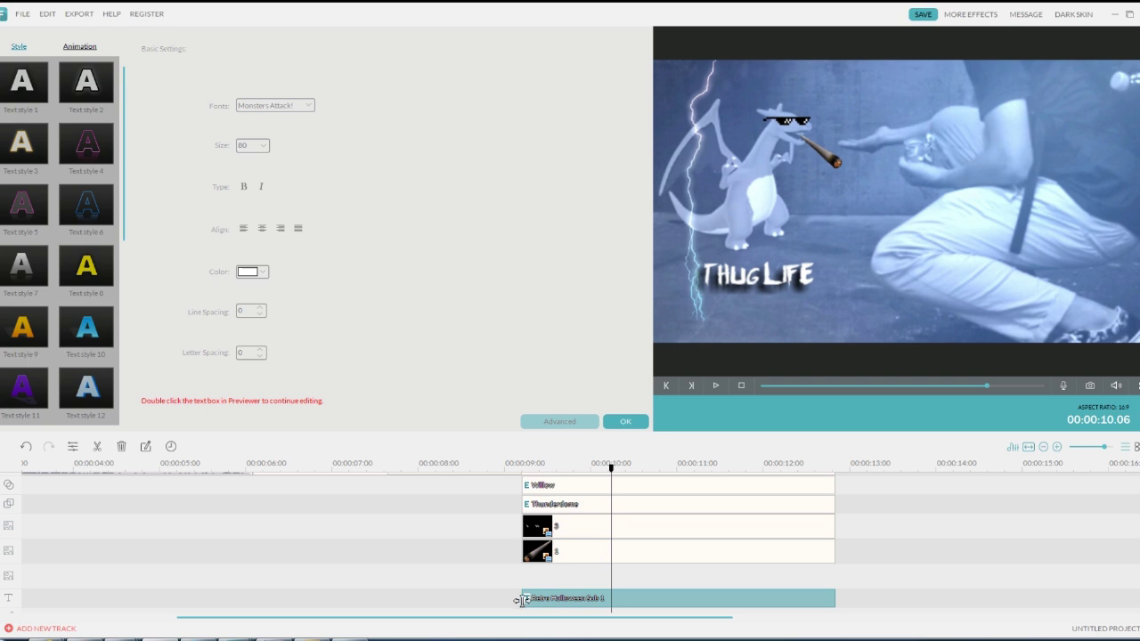
drag(521, 600, 611, 598)
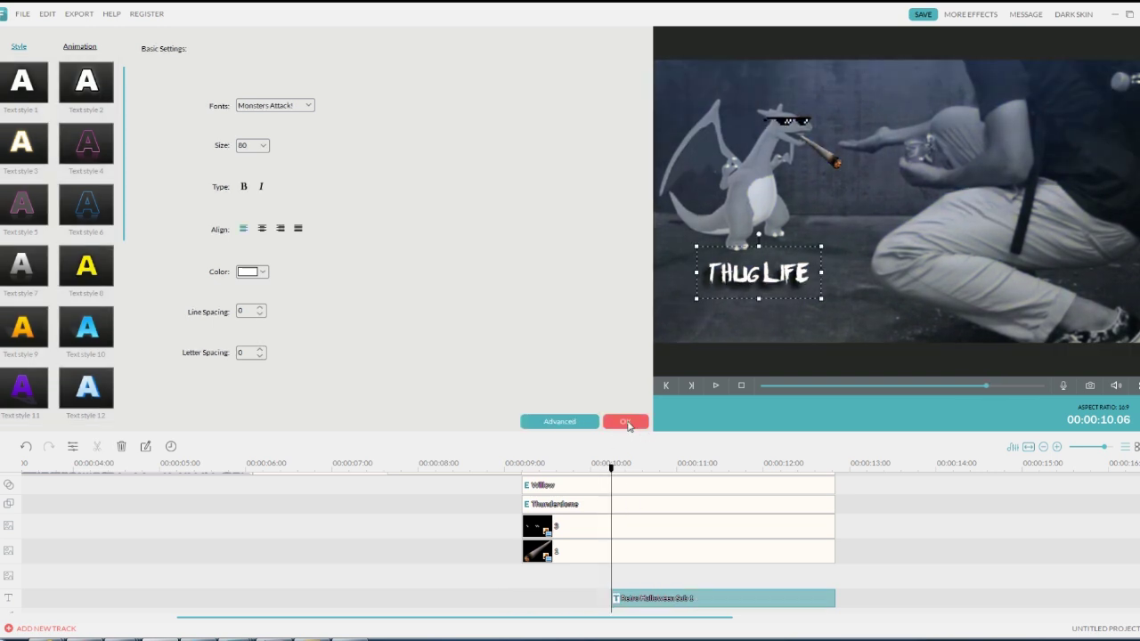
click(626, 422)
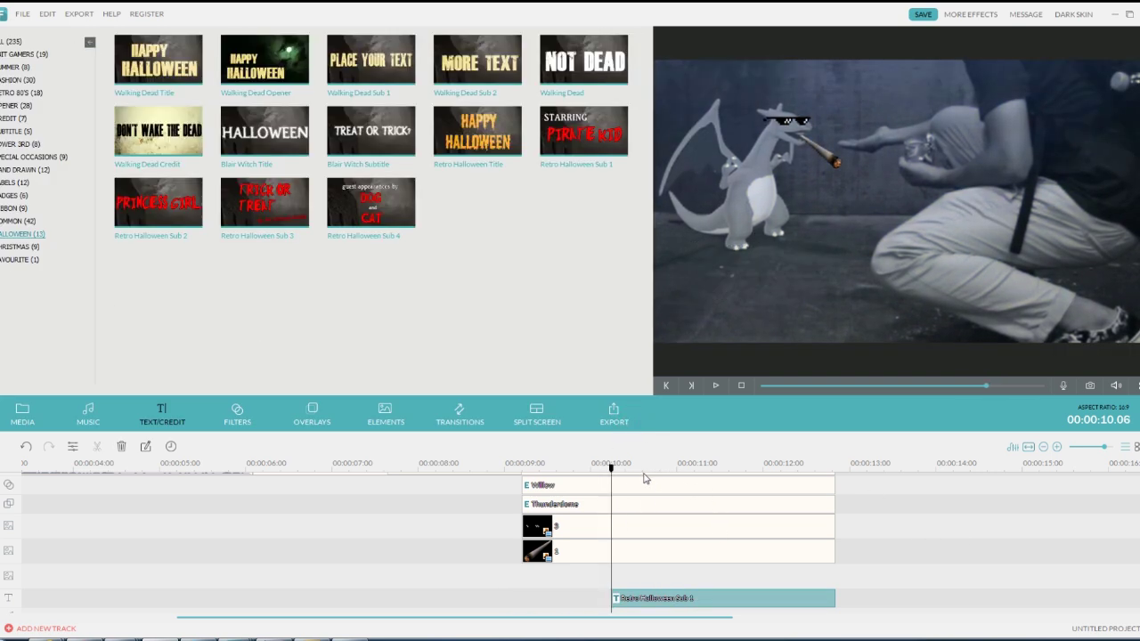
- Choose GIF output at 640*360 resolution and export it as 'Gif Thug Life'
click(613, 417)
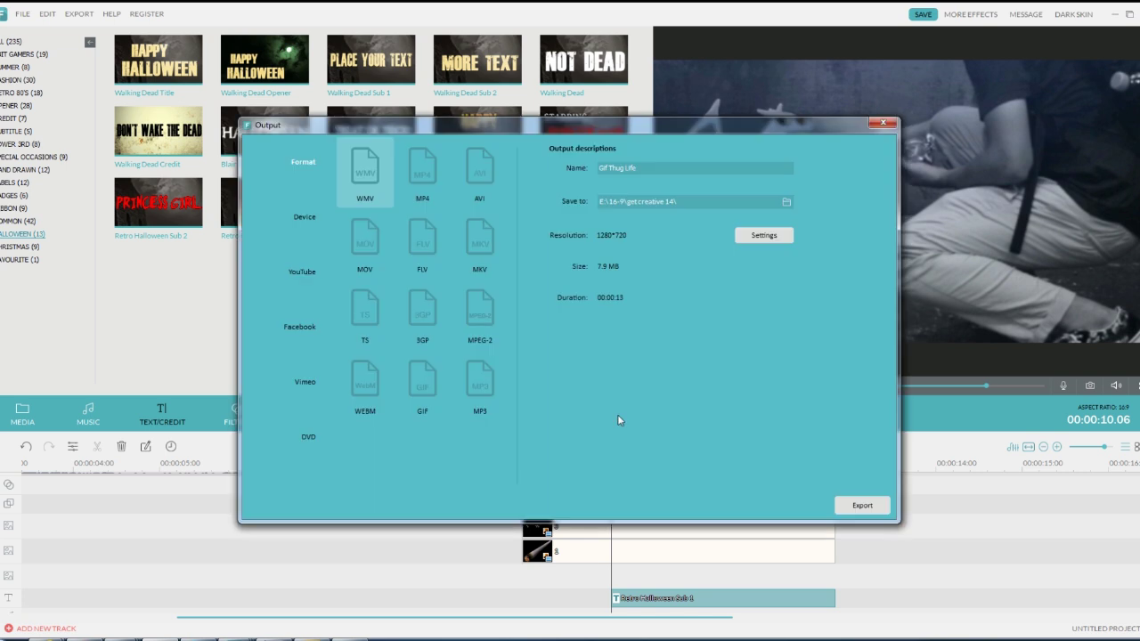
click(430, 395)
click(763, 236)
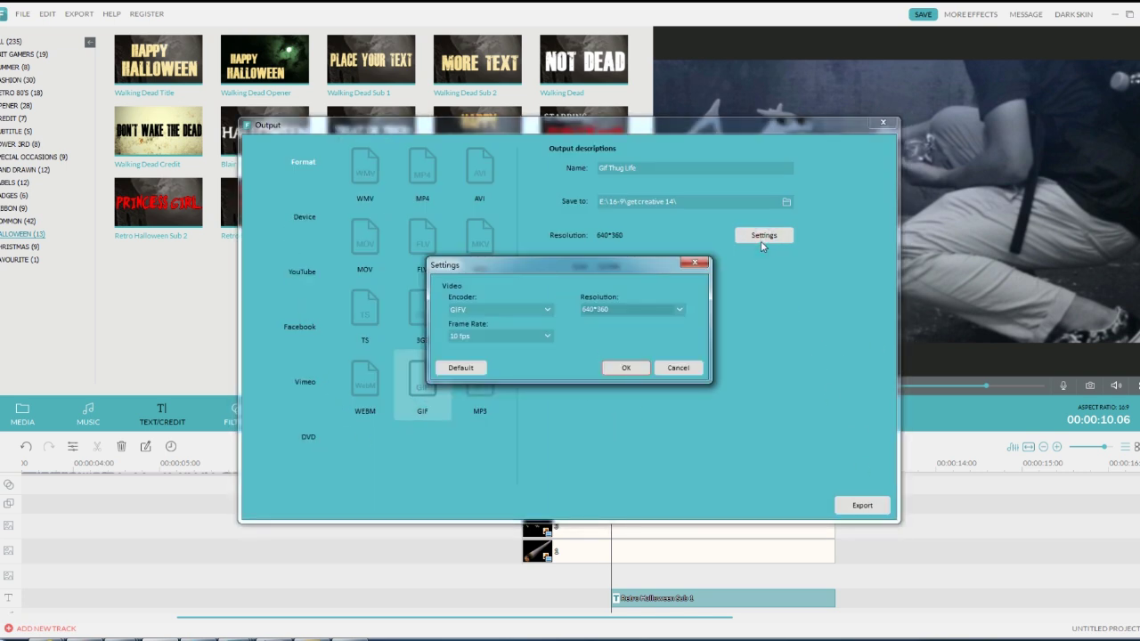
click(676, 309)
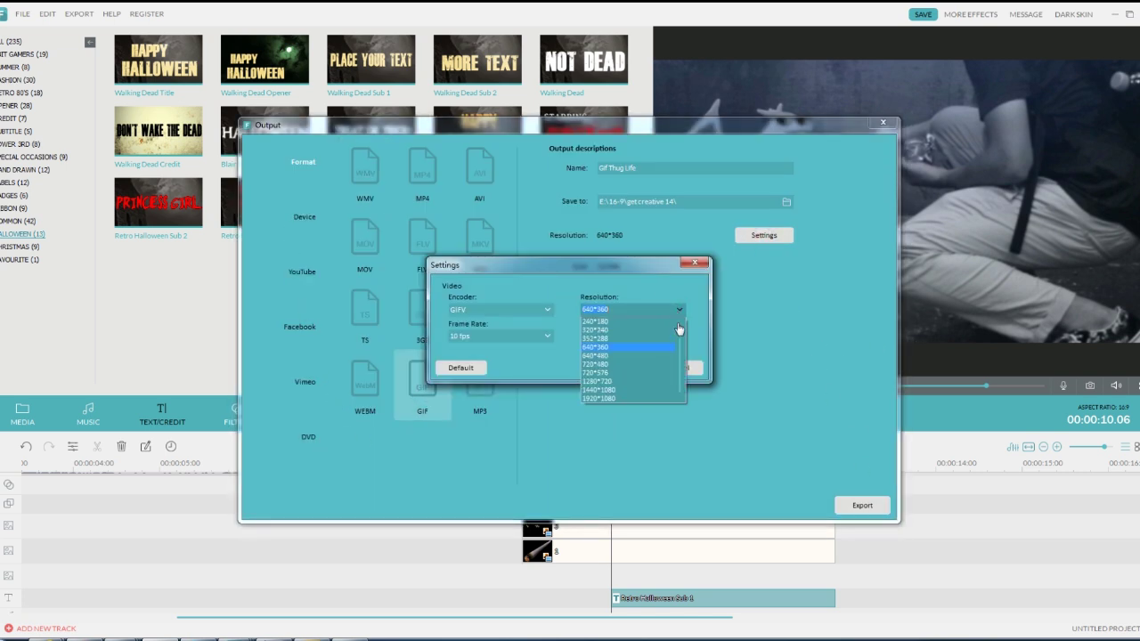
click(630, 364)
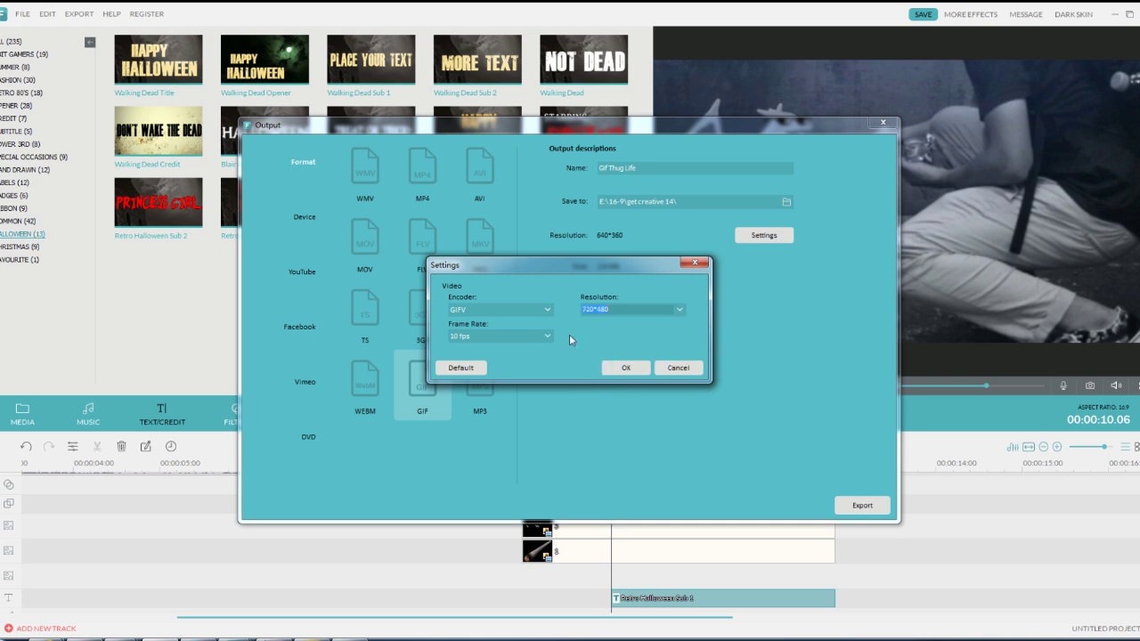
click(682, 310)
click(648, 348)
click(660, 363)
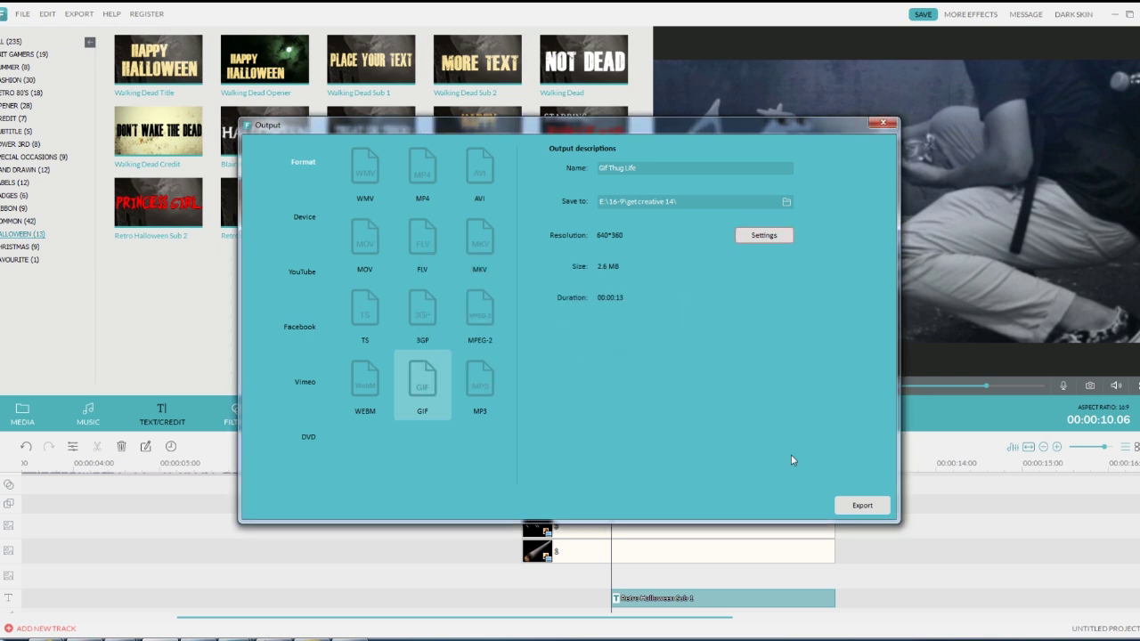
click(859, 505)
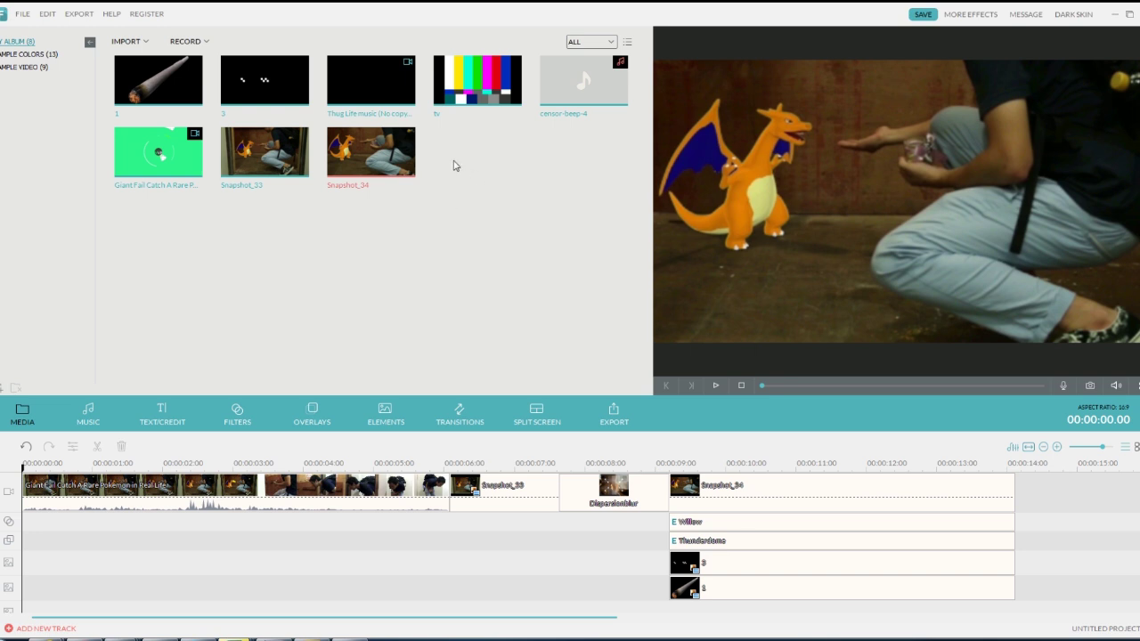
- Drop the Thug Life music clip onto the timeline end after Snapshot_34
click(397, 93)
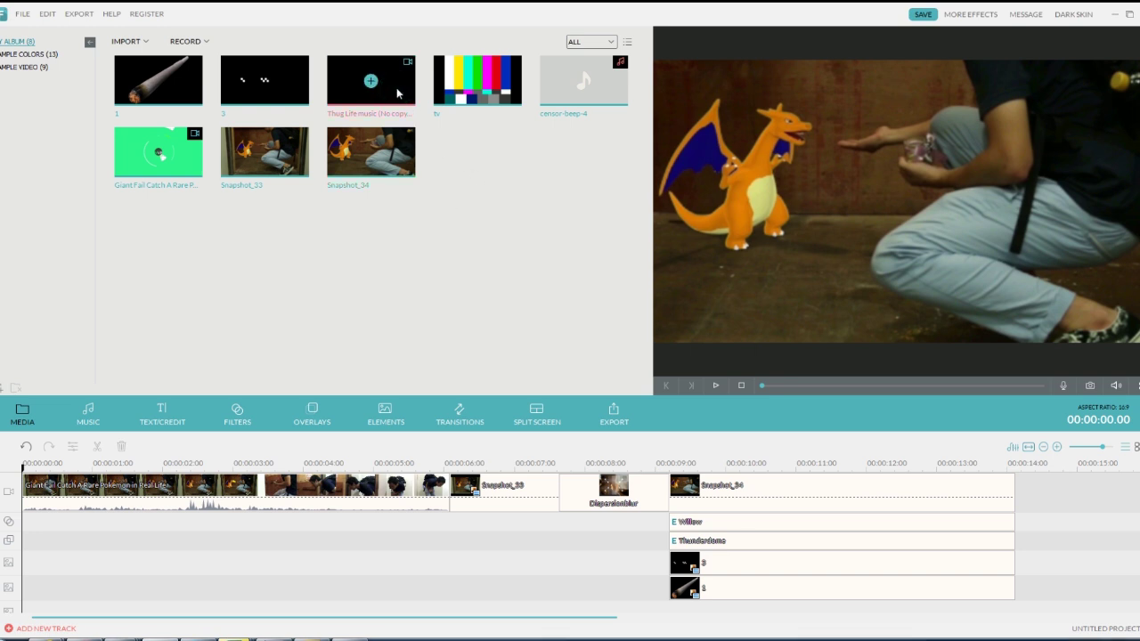
drag(397, 92, 1047, 501)
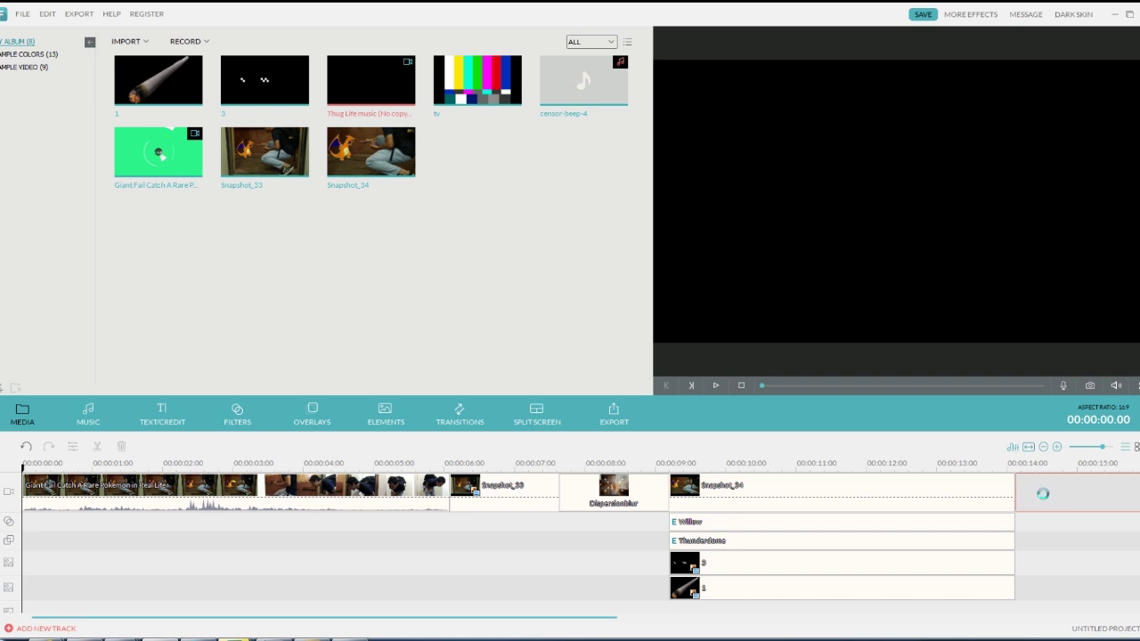
drag(465, 617, 748, 619)
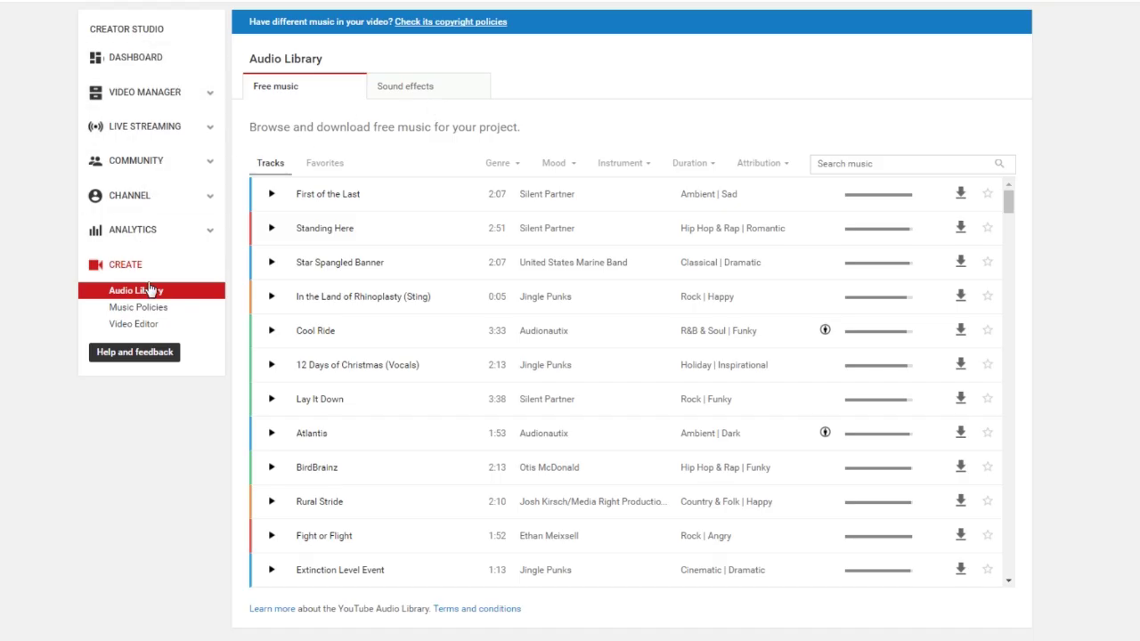
- Check The Next Episode's policy in Music Policies, then detach the music's audio in Filmora
click(138, 308)
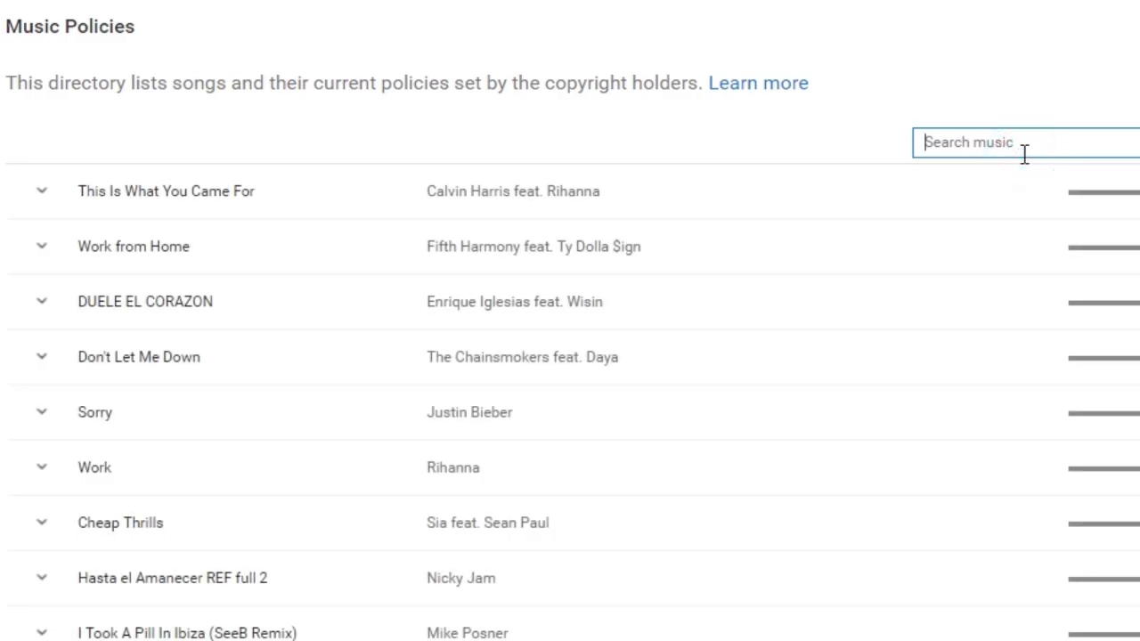
text(the next episode)
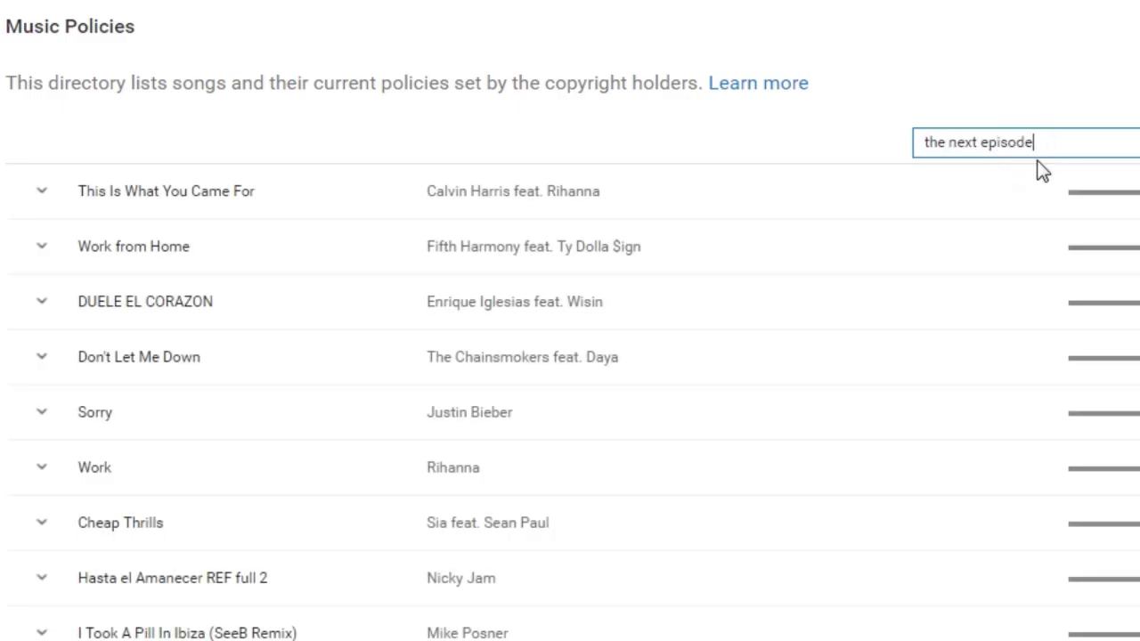
click(42, 195)
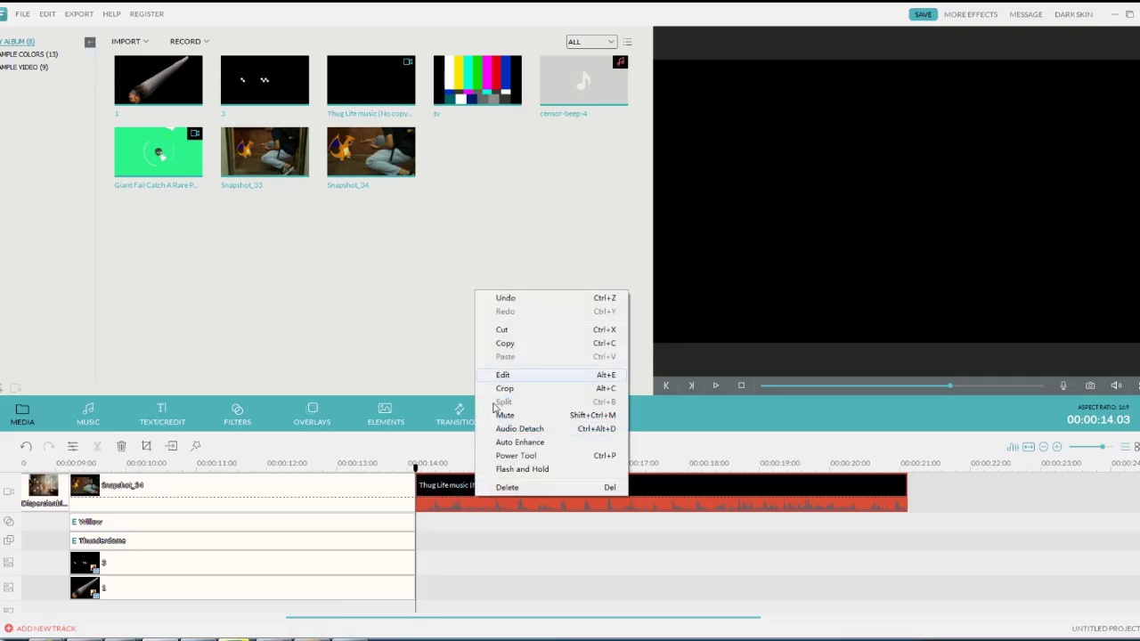
click(504, 428)
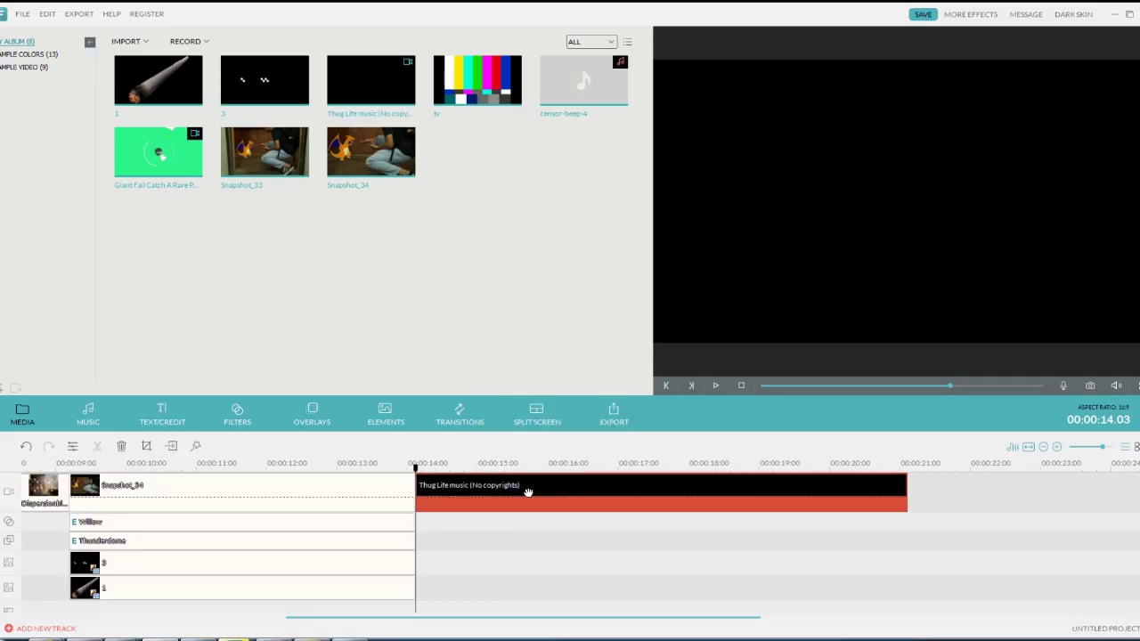
- Move the Thug Life music to start near 9 seconds and end at 14 seconds
drag(589, 570, 244, 567)
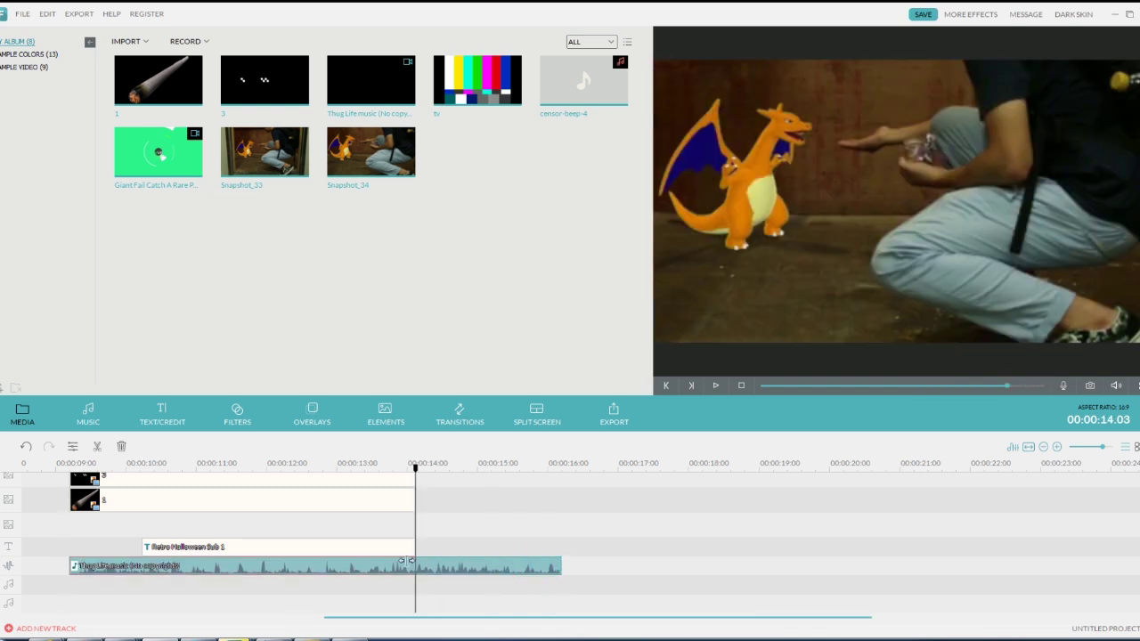
drag(559, 568, 420, 568)
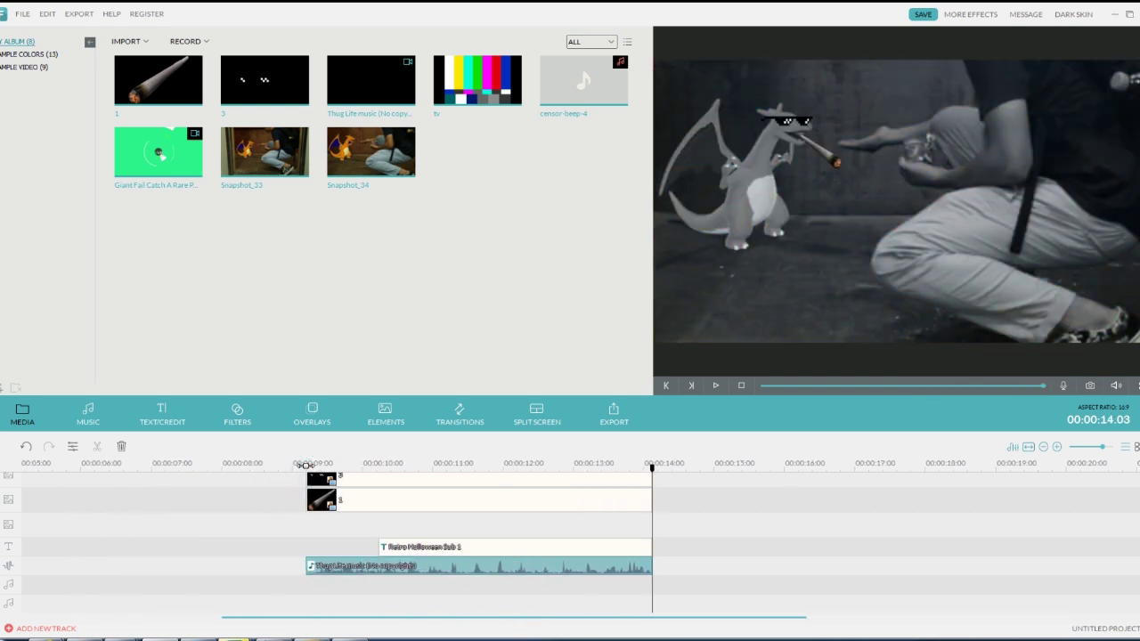
click(303, 464)
click(716, 387)
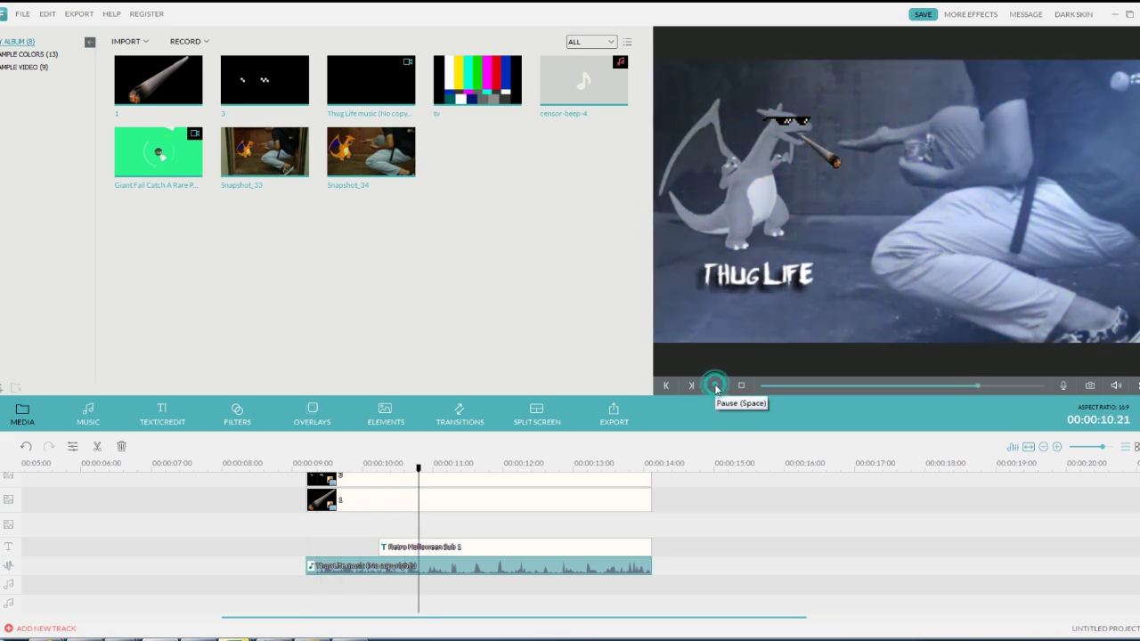
click(716, 387)
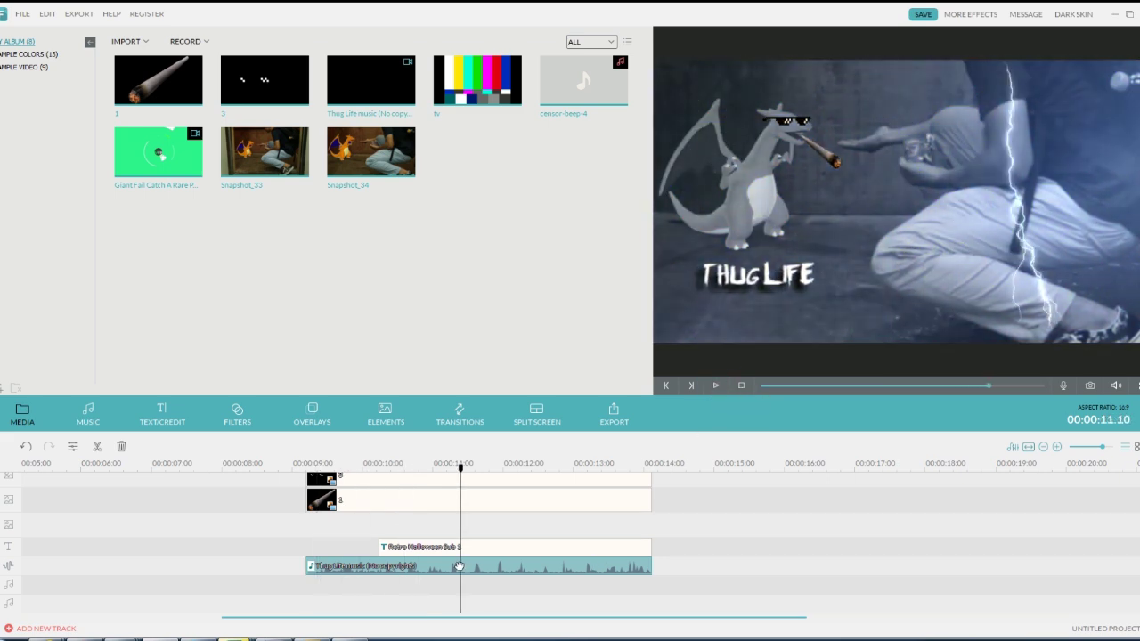
scroll(361, 466, up, 3)
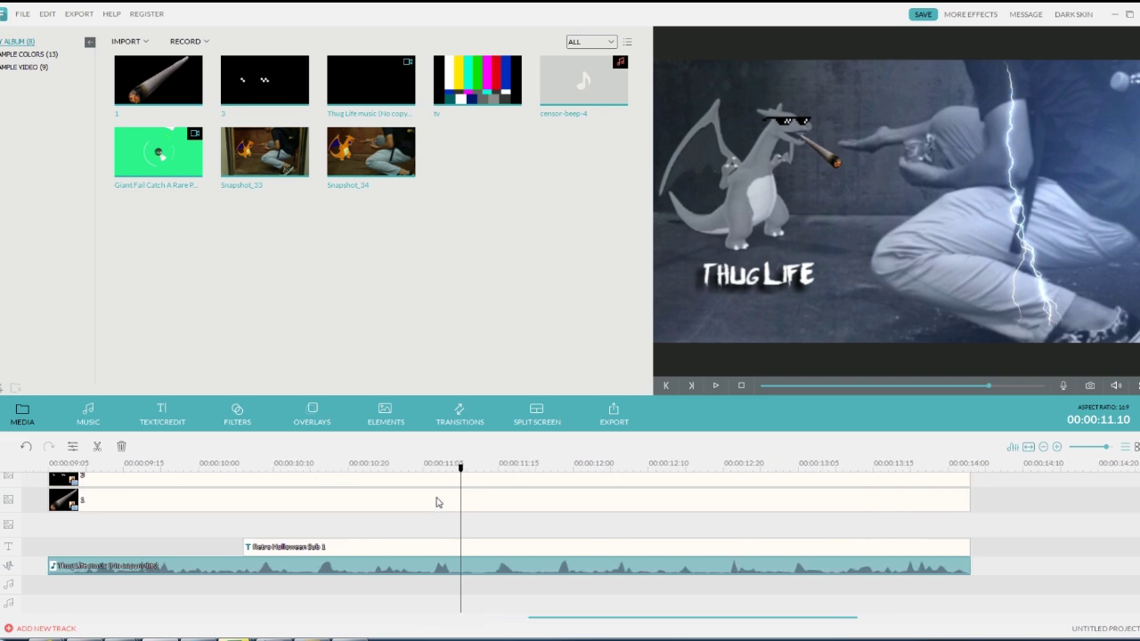
- Split the music near 11 seconds, open a gap, and fill it with censor-beep-4
key(space)
click(97, 446)
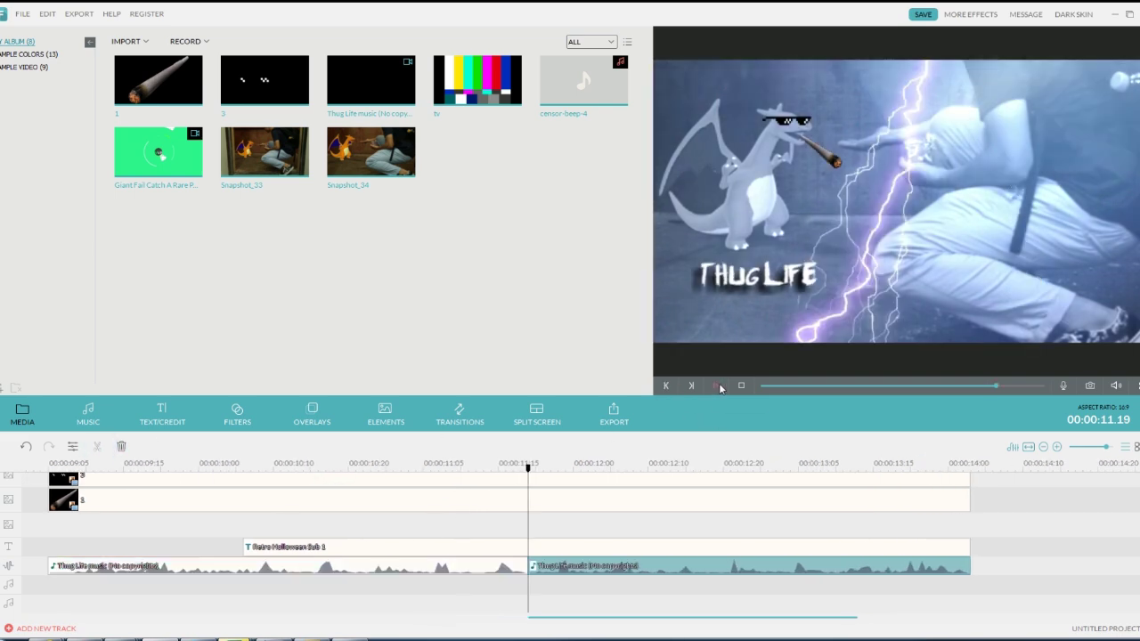
click(720, 389)
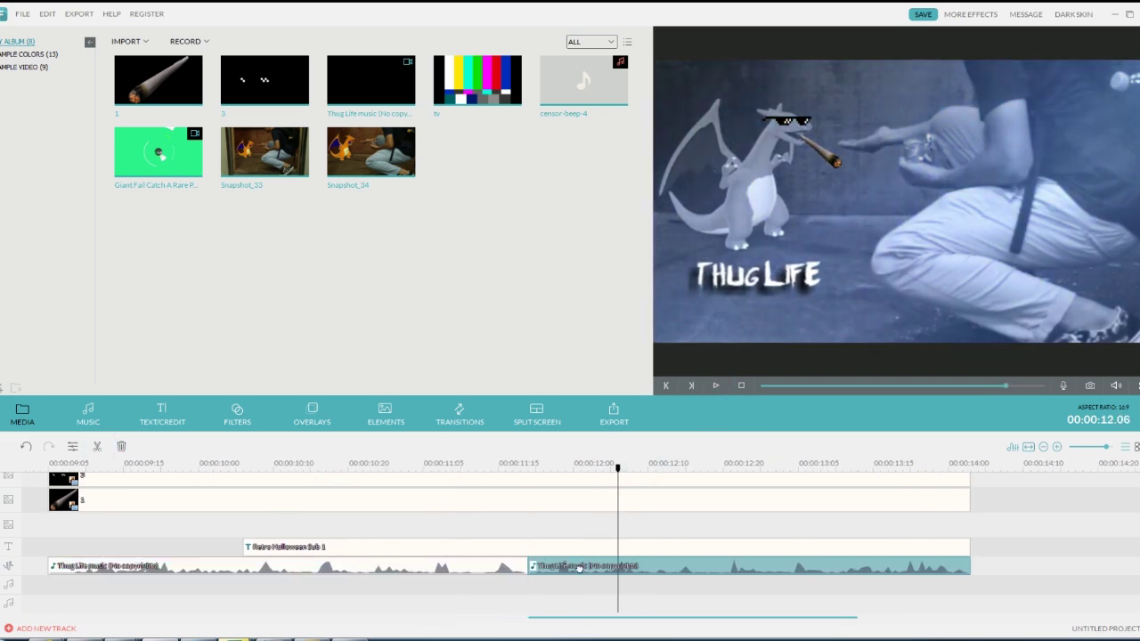
drag(579, 567, 670, 567)
click(504, 463)
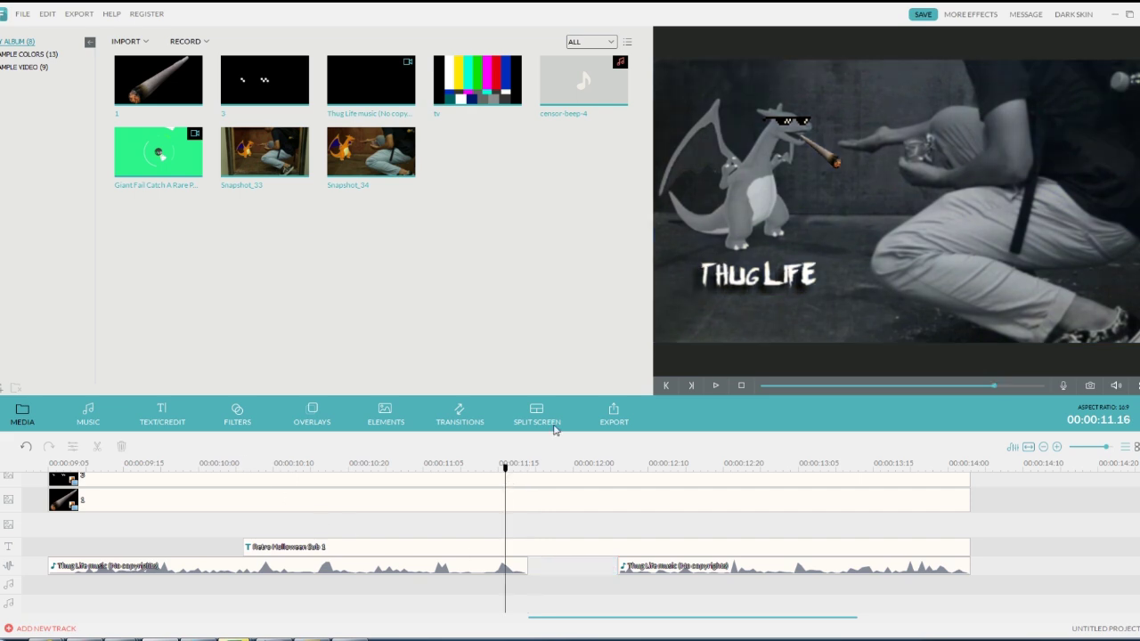
mouse_move(584, 82)
mouse_down()
mouse_move(721, 585)
mouse_move(618, 585)
mouse_up()
drag(219, 463, 93, 463)
click(718, 385)
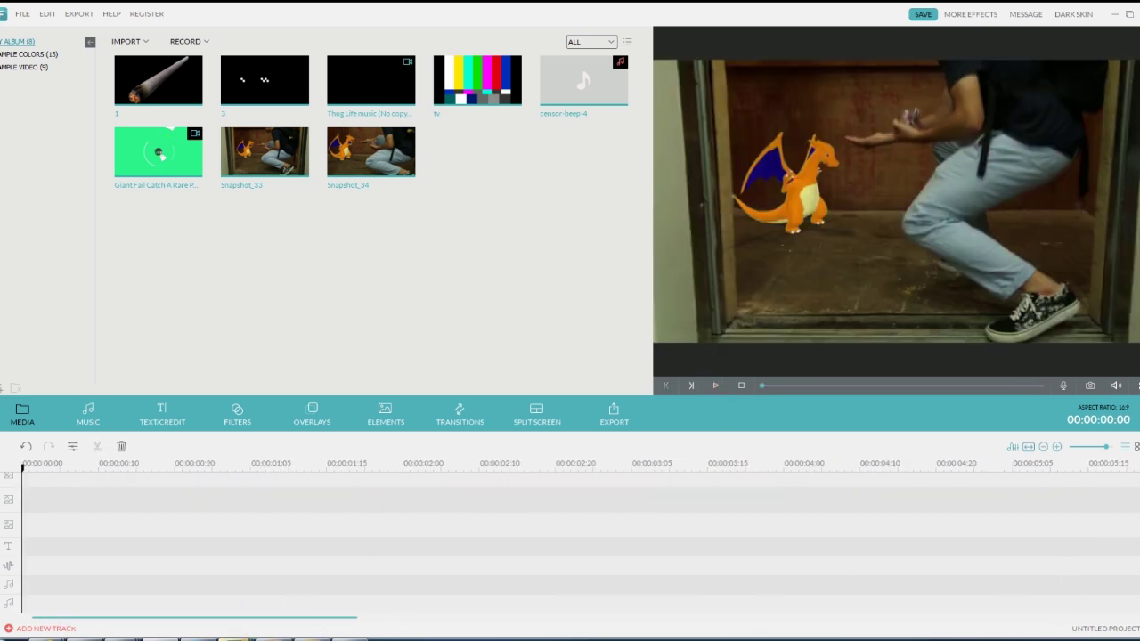
- Split the video near 3 seconds and detach the middle clip's audio onto its own track
click(577, 465)
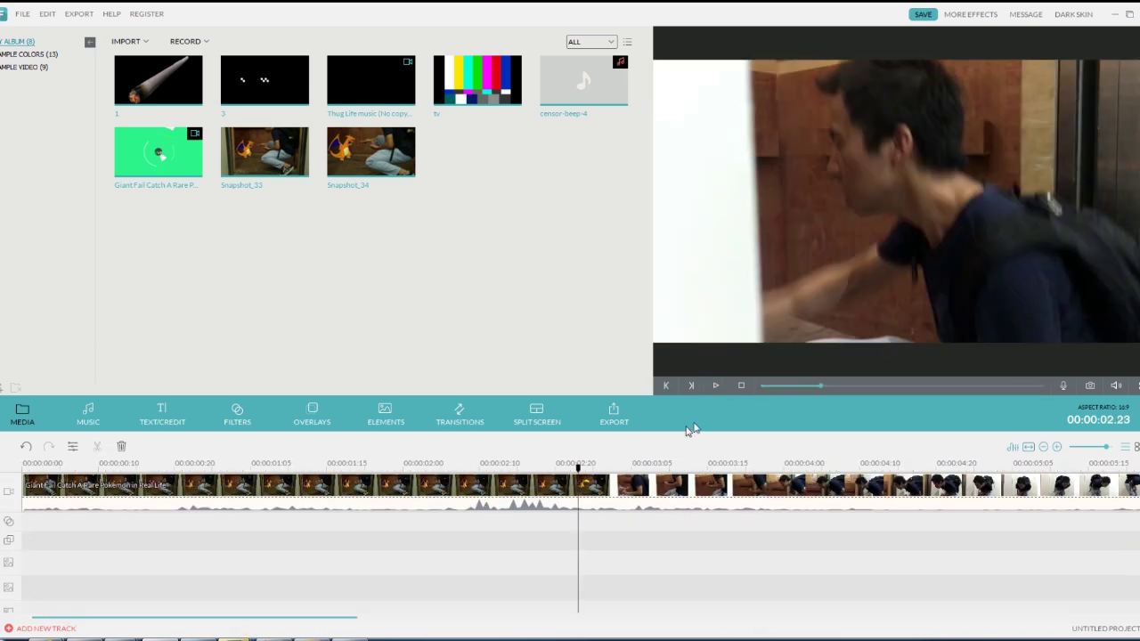
click(716, 387)
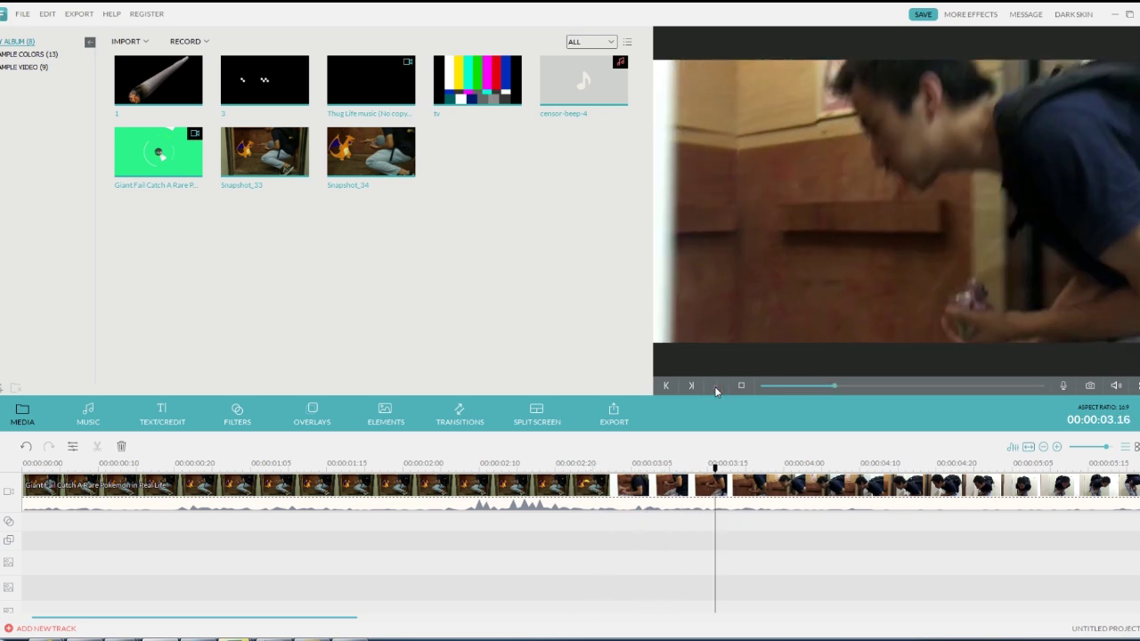
key(space)
key(ctrl+b)
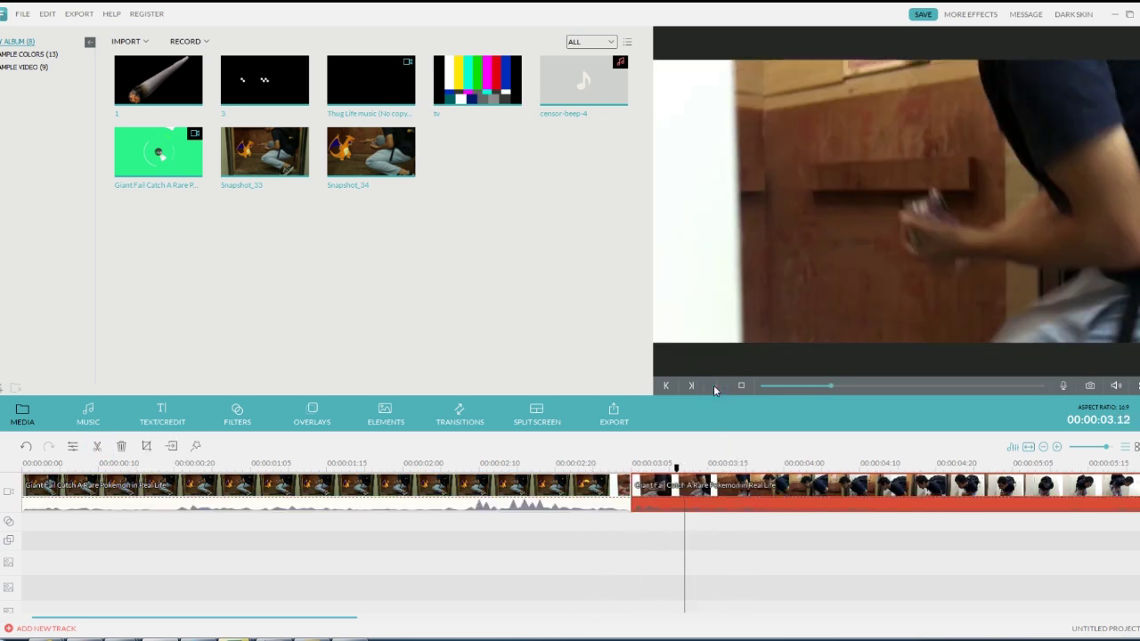
click(715, 387)
right_click(737, 488)
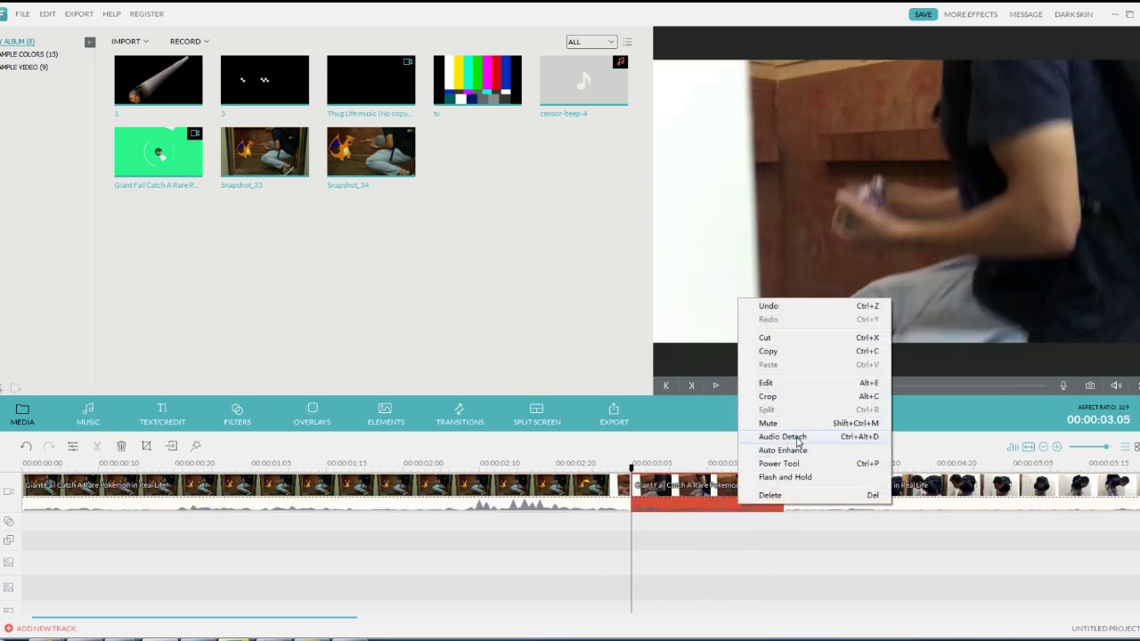
click(776, 437)
- Preview the Screams 2 and Screams sound effects, then place Screams on the audio track
click(89, 414)
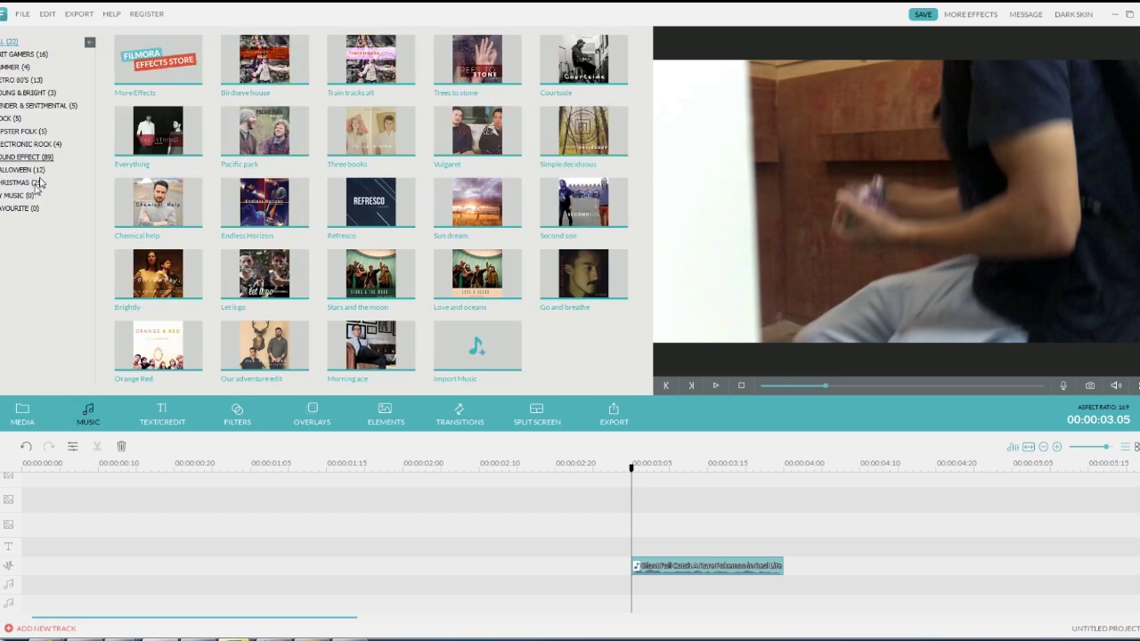
click(16, 160)
mouse_move(647, 99)
mouse_down()
mouse_move(654, 170)
mouse_move(635, 276)
mouse_up()
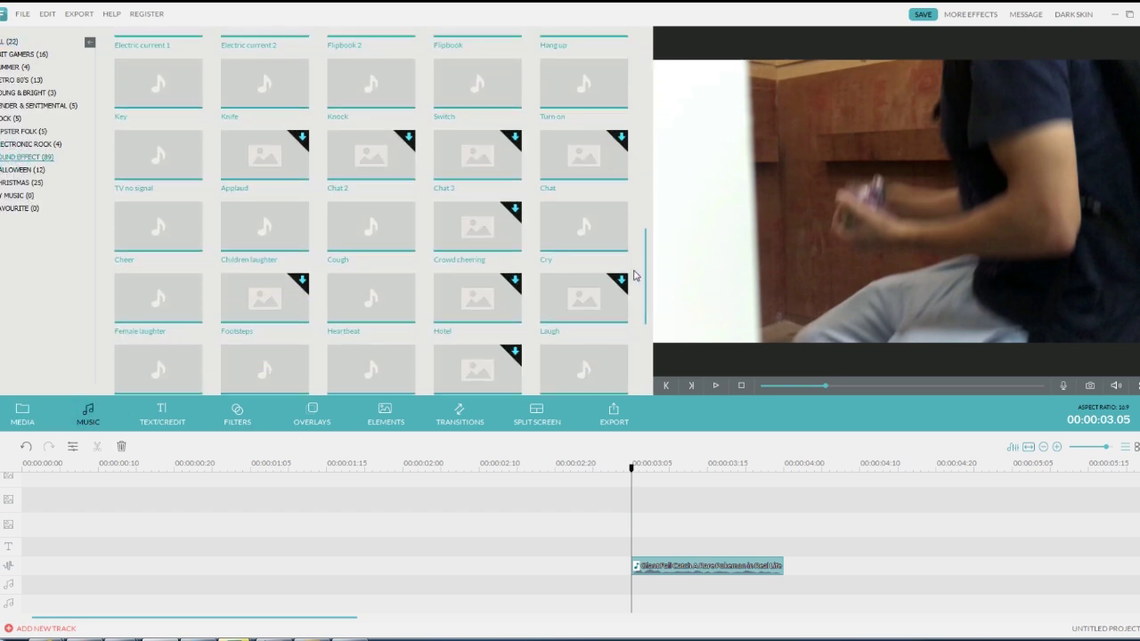
scroll(635, 276, down, 2)
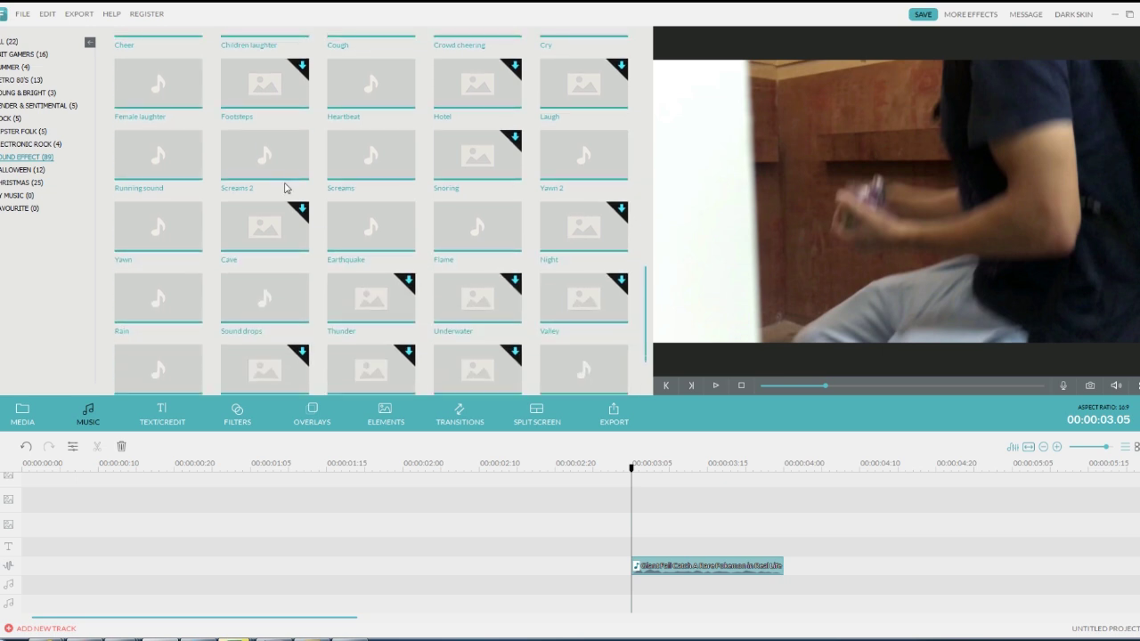
click(222, 174)
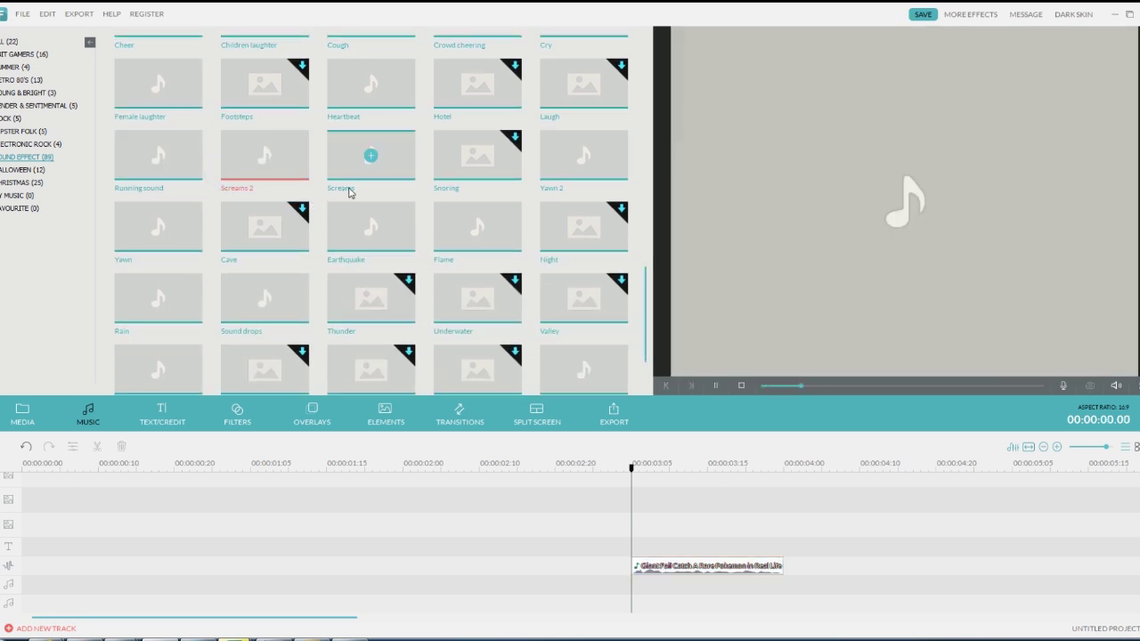
click(349, 177)
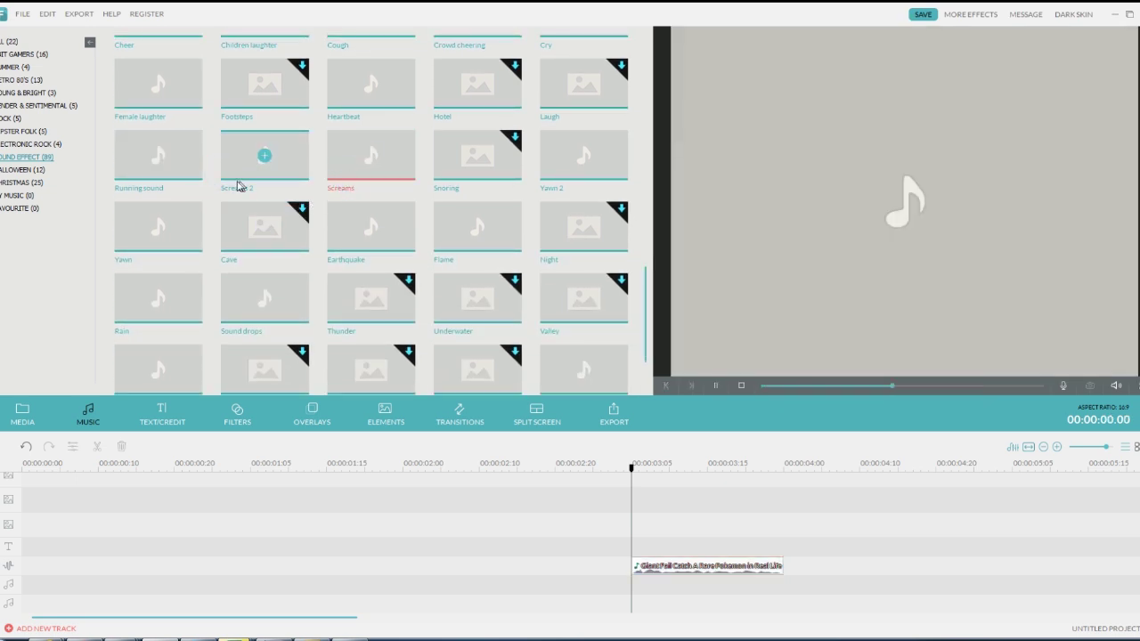
drag(348, 145, 641, 580)
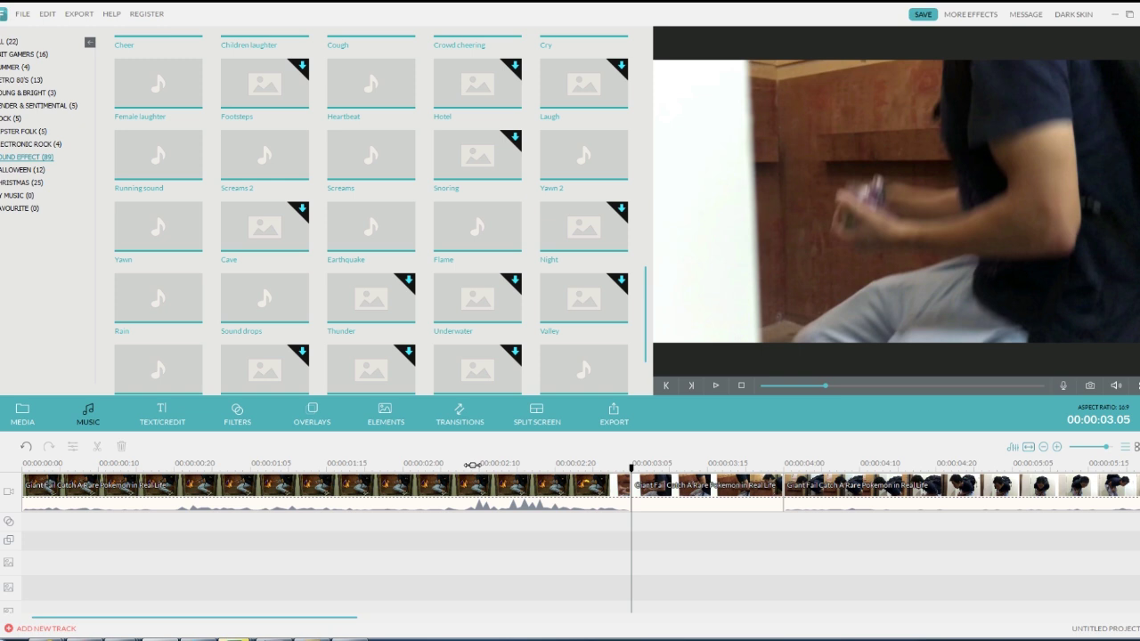
click(418, 465)
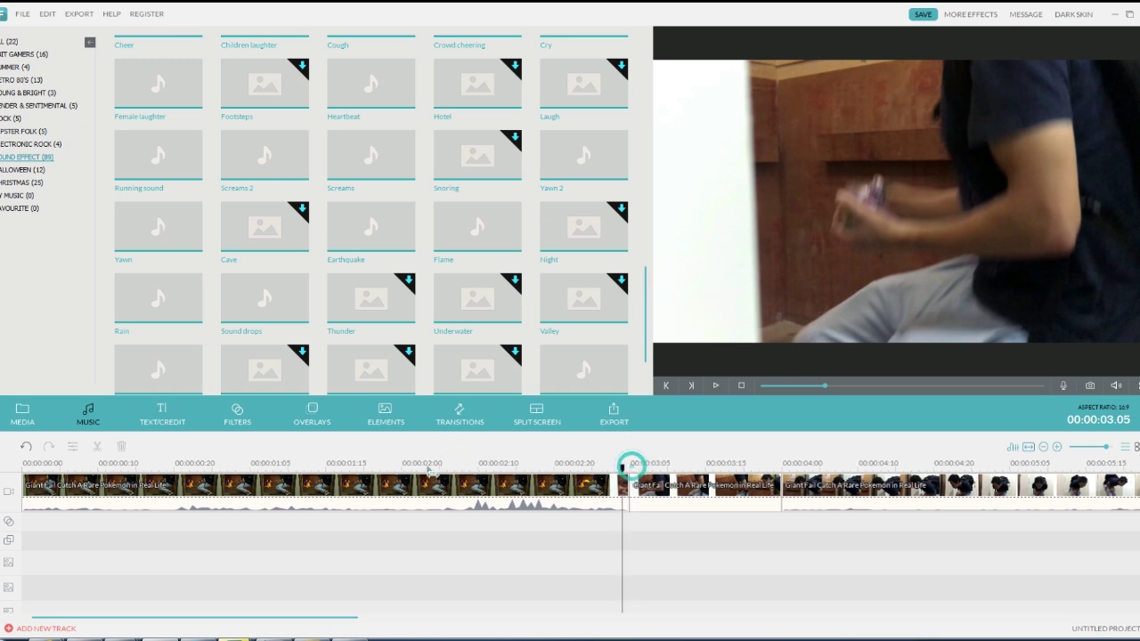
drag(630, 464, 363, 465)
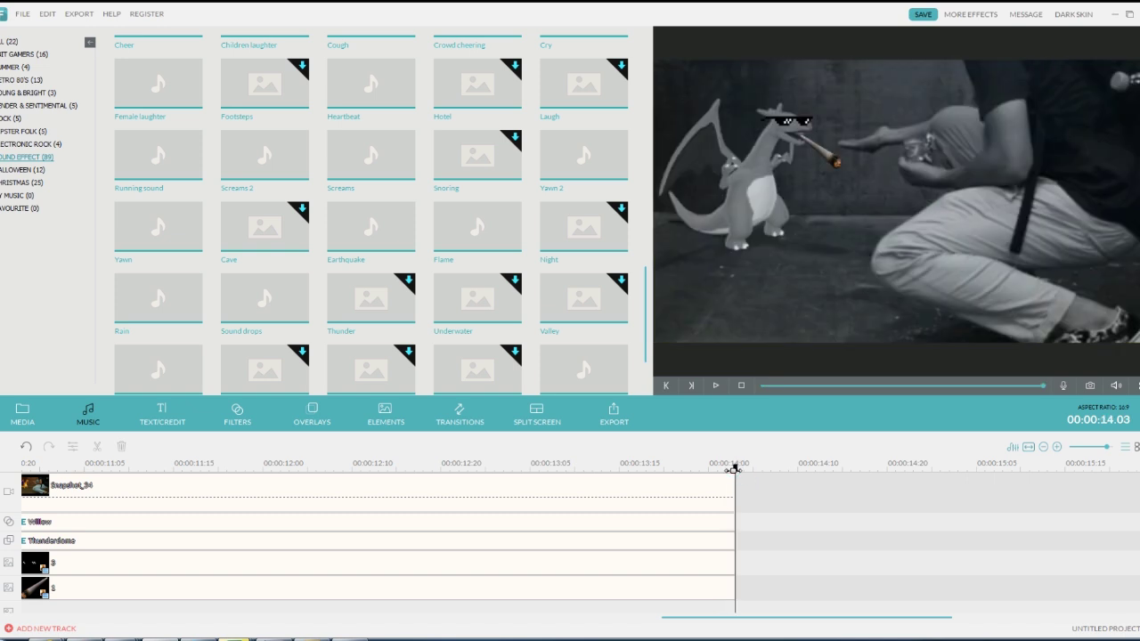
- Add the tv colour-bars clip after Snapshot_34 at 14 seconds, trimmed under two seconds
click(24, 414)
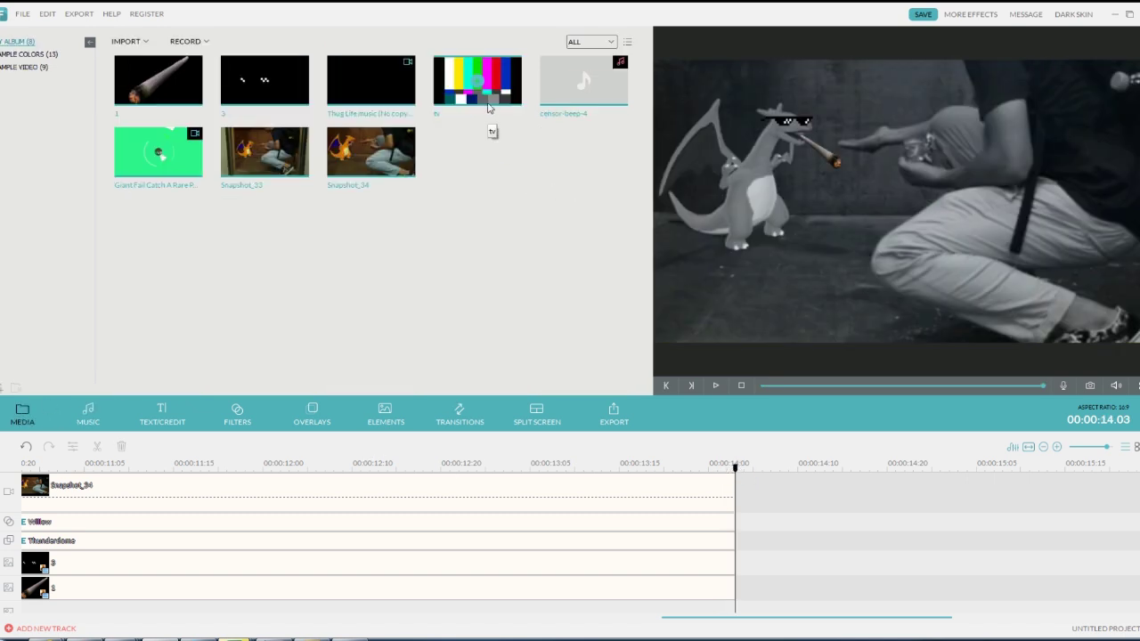
drag(496, 92, 758, 496)
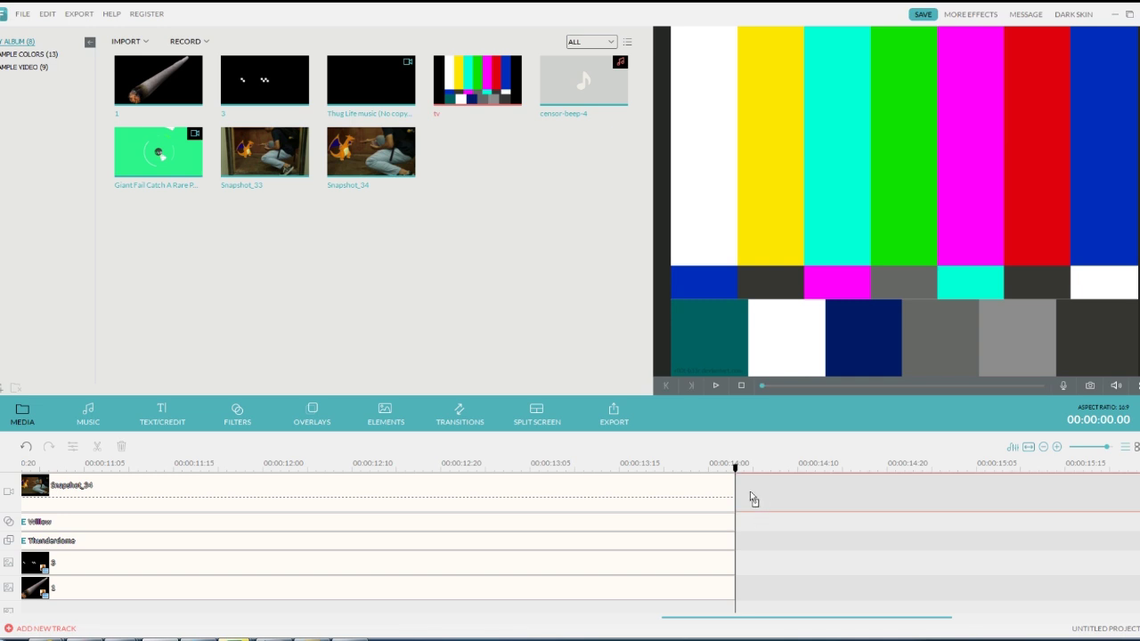
drag(730, 617, 852, 617)
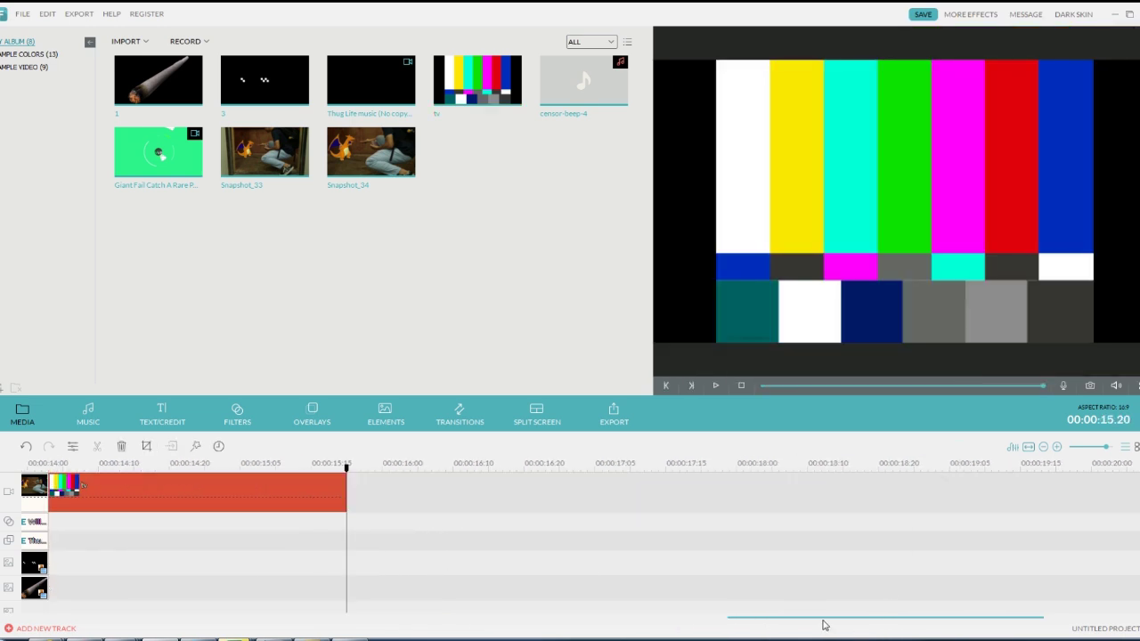
drag(821, 621, 641, 565)
scroll(641, 564, down, 3)
click(325, 422)
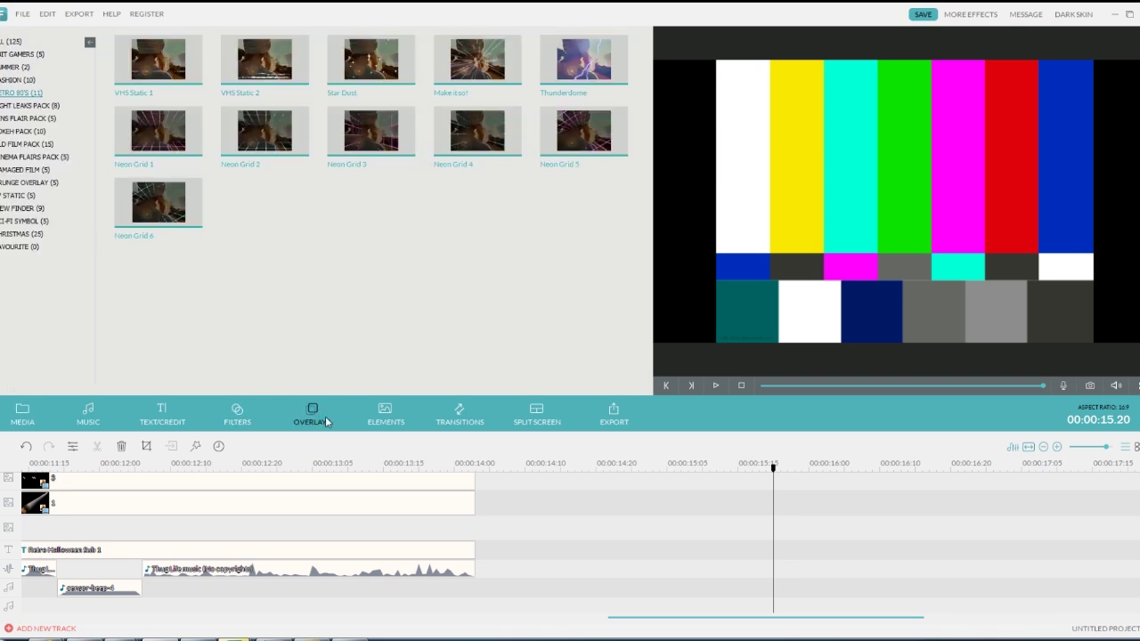
- Lay a TV Static 3 overlay at 14 seconds, trimmed to the colour-bars length
click(21, 197)
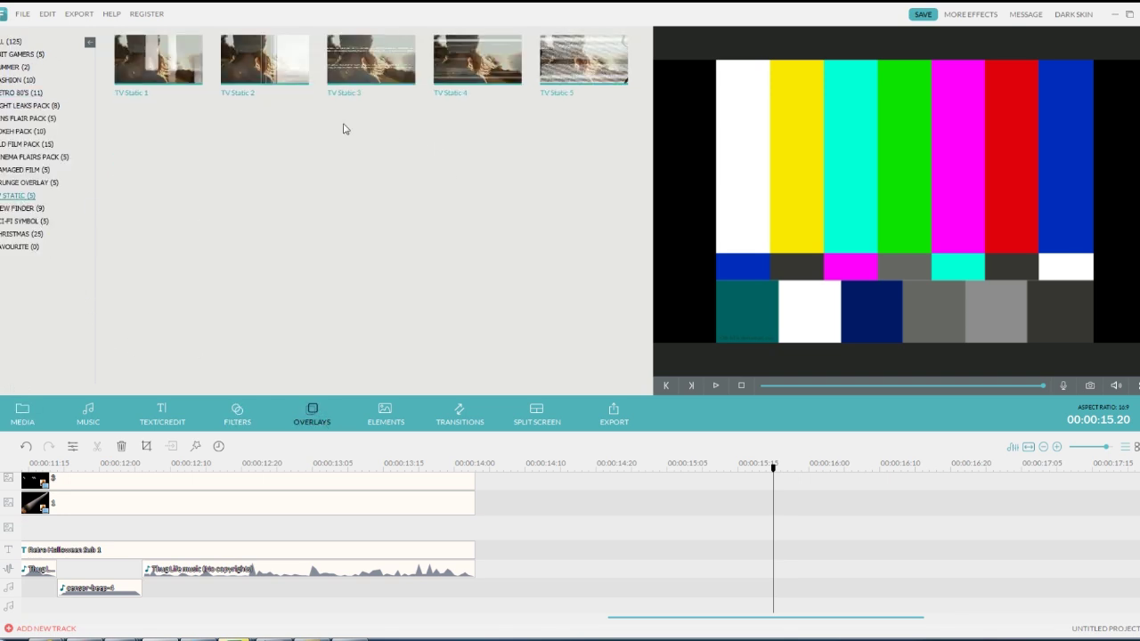
drag(569, 67, 479, 487)
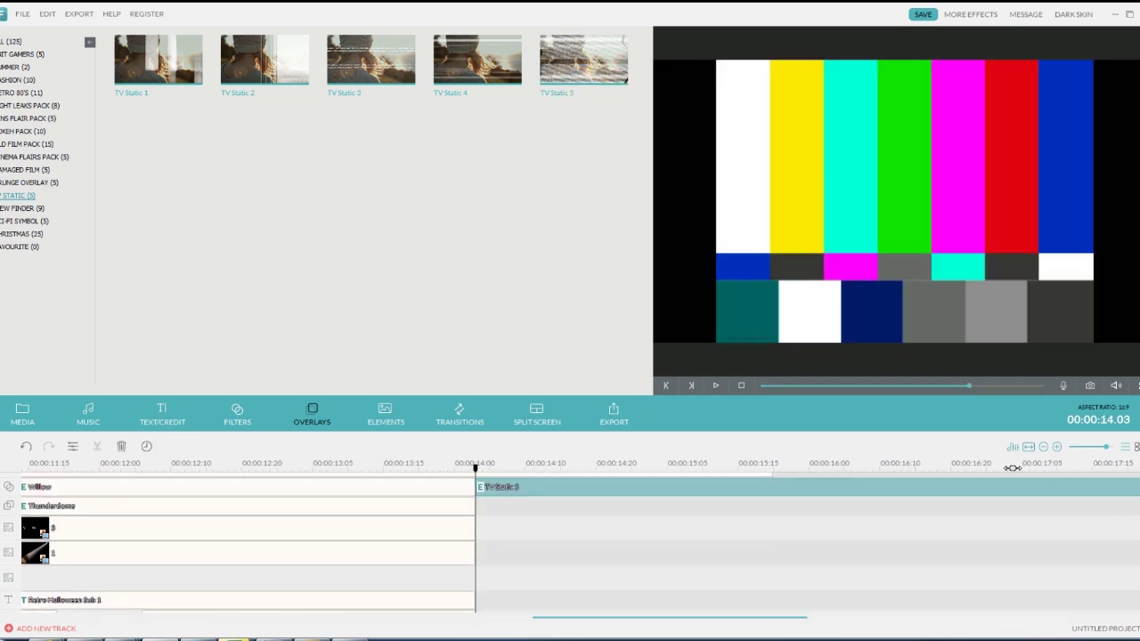
scroll(883, 519, up, 1)
drag(1136, 520, 1002, 529)
click(650, 521)
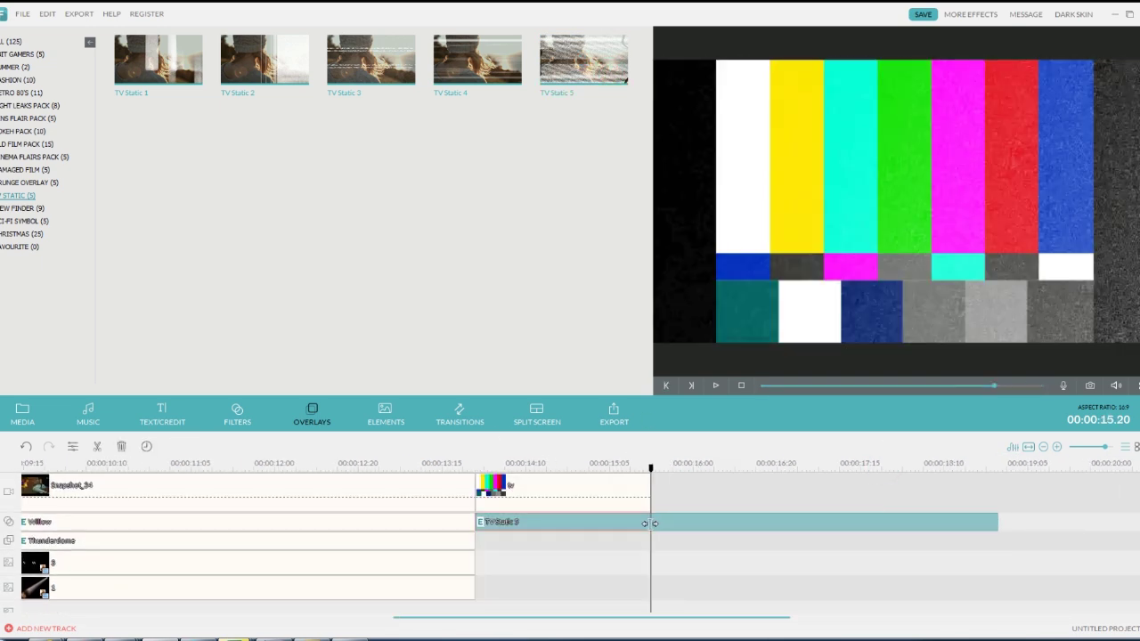
scroll(573, 511, down, 3)
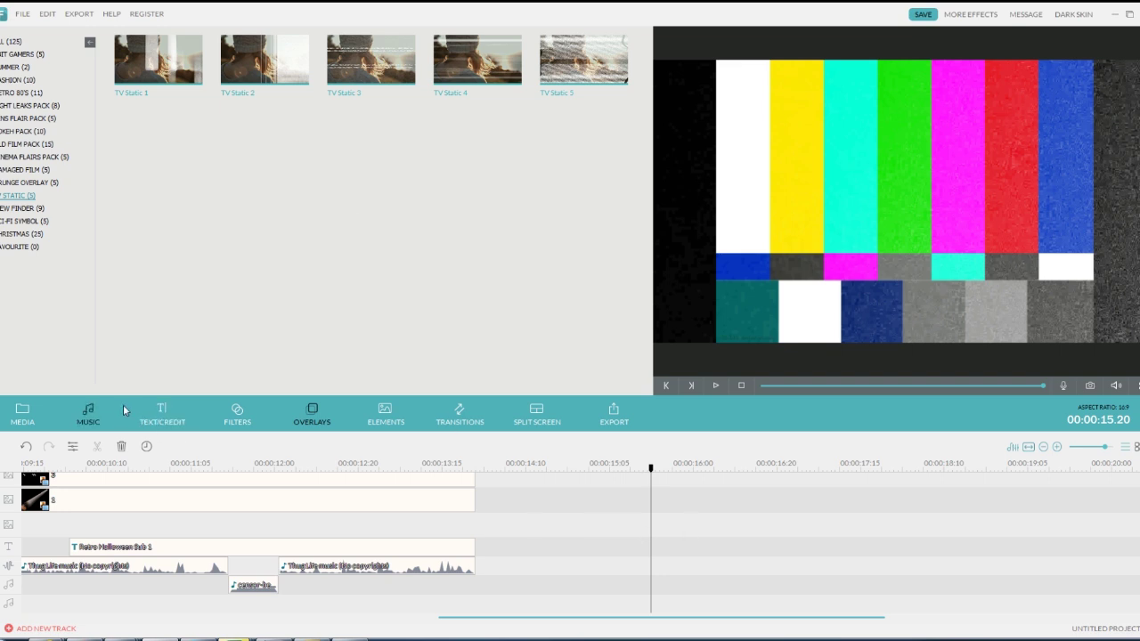
- Add censor-beep-4 to the audio track at 14 seconds
click(23, 411)
drag(583, 80, 546, 541)
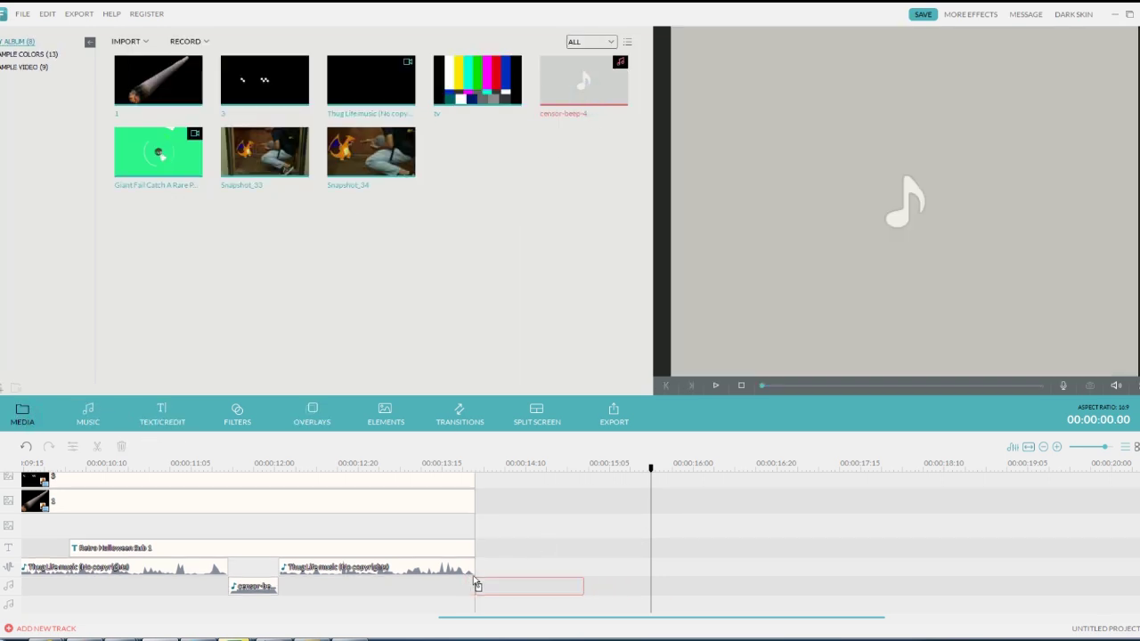
drag(476, 584, 477, 585)
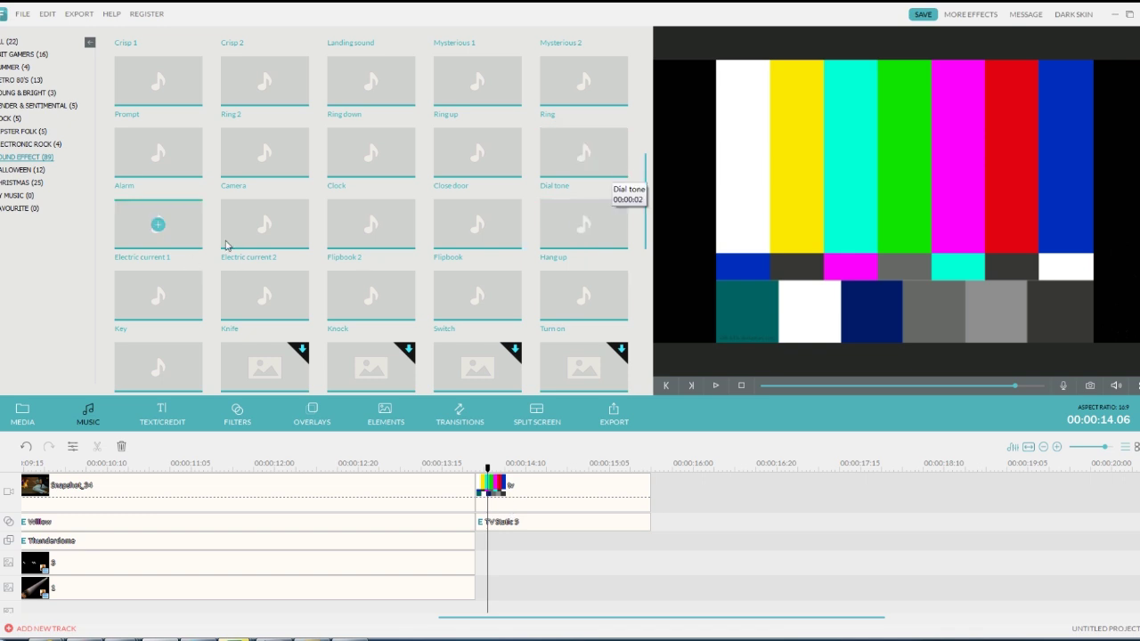
- Put Electric current 2 on the bottom audio track and play the colour-bars section from 14 seconds
mouse_move(274, 241)
mouse_down()
mouse_move(565, 613)
mouse_move(479, 573)
mouse_up()
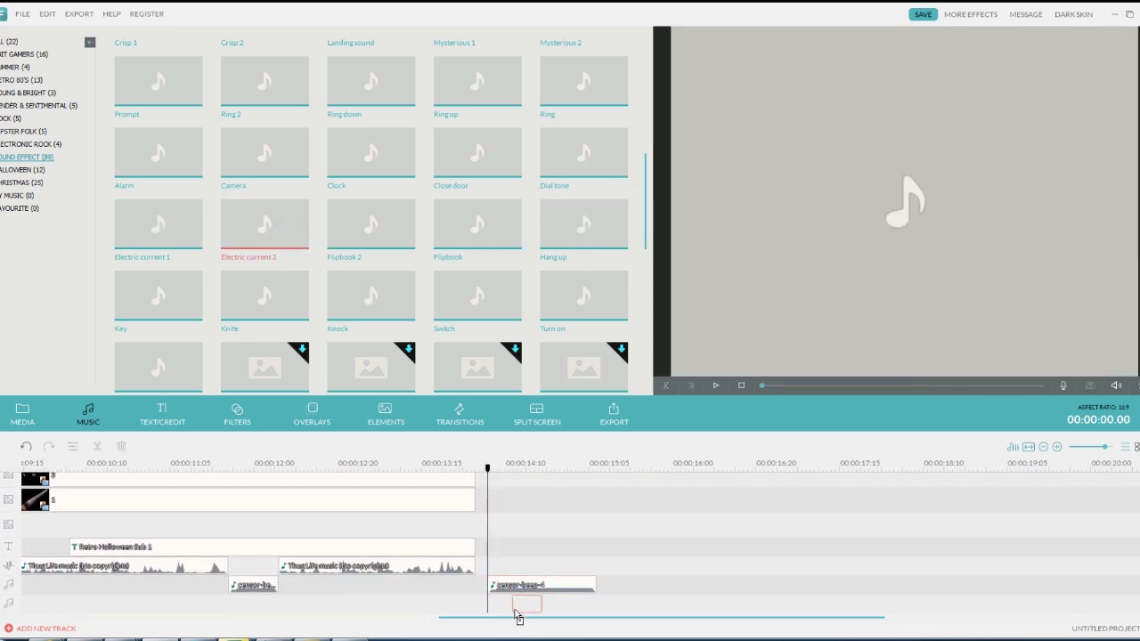
drag(523, 609, 525, 609)
click(515, 482)
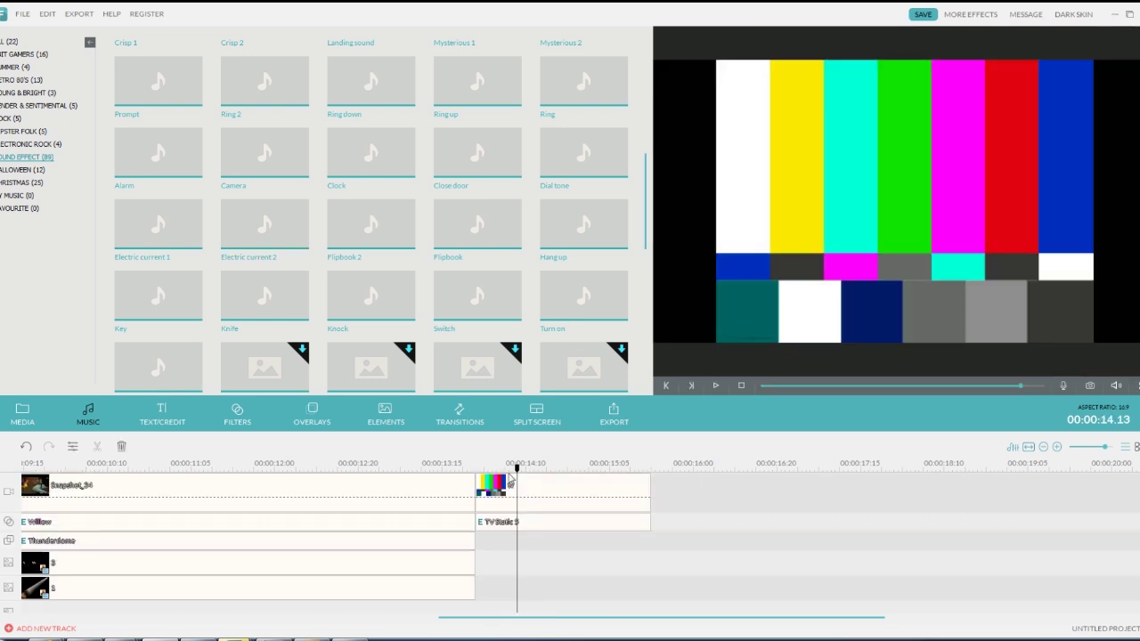
mouse_move(499, 470)
mouse_down()
mouse_move(466, 469)
mouse_move(476, 469)
mouse_up()
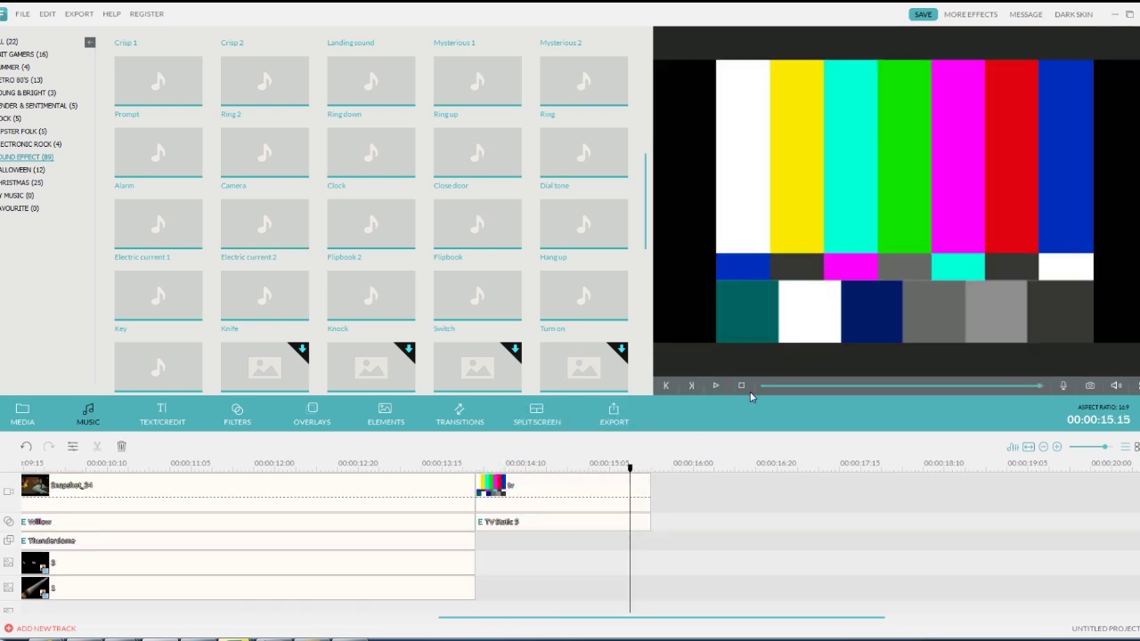
click(27, 407)
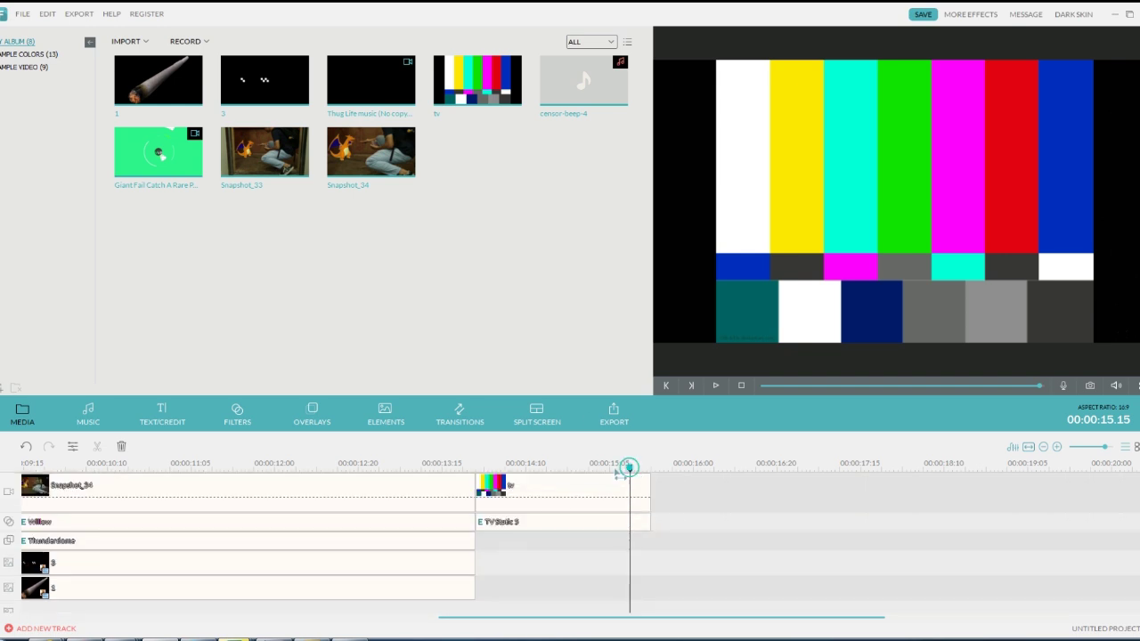
- Drag the playhead back to about 00:00:09.19 and zoom the timeline out
drag(629, 468, 23, 468)
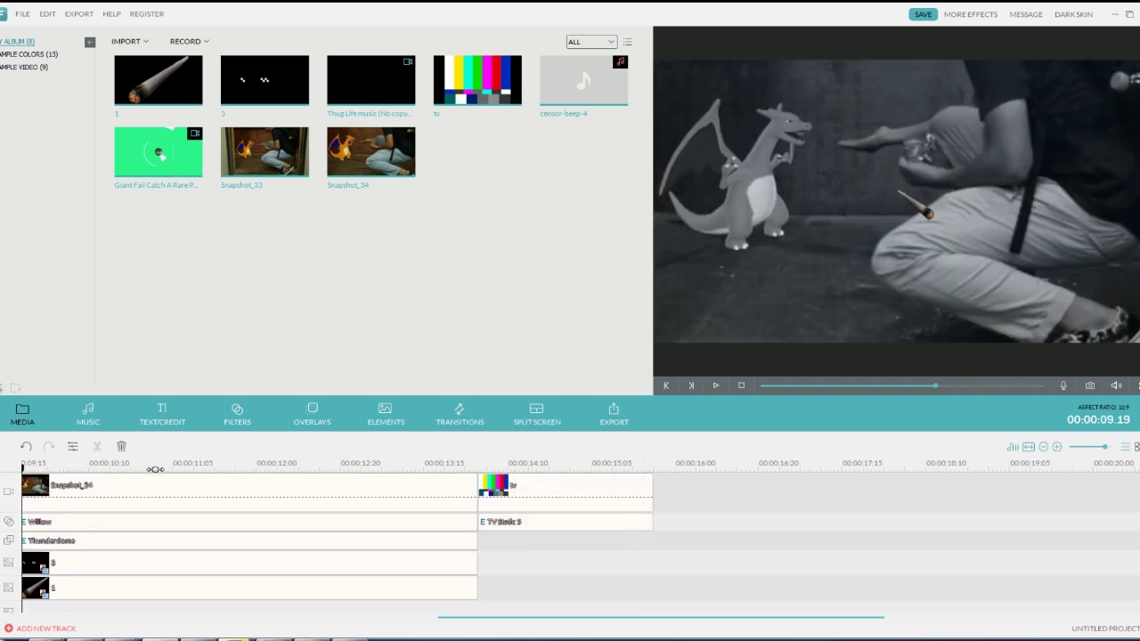
drag(368, 465, 89, 463)
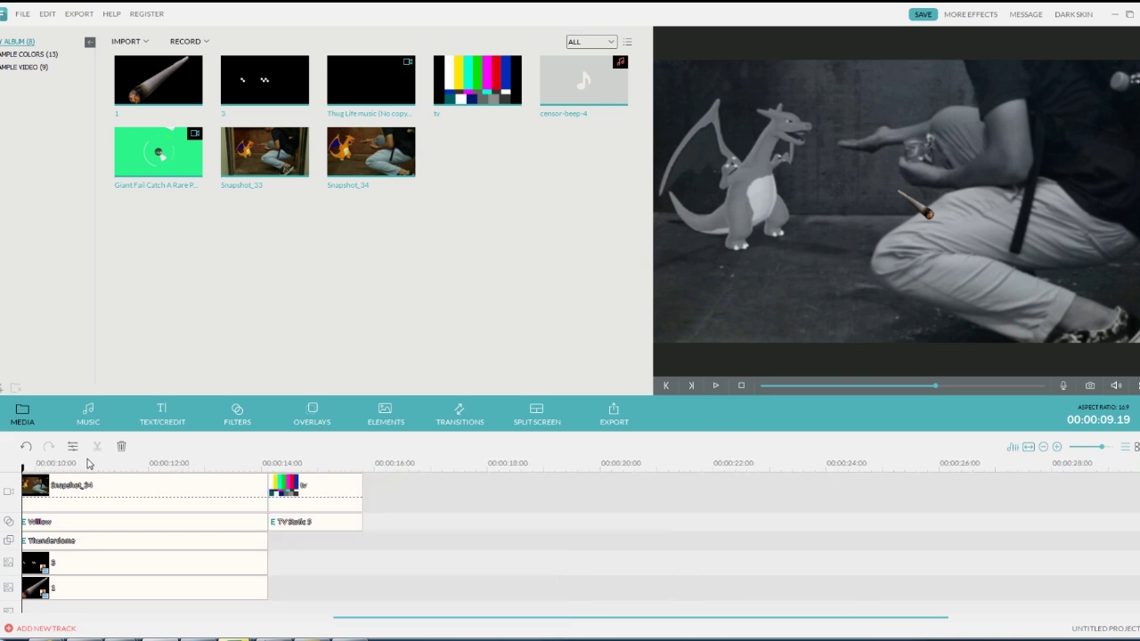